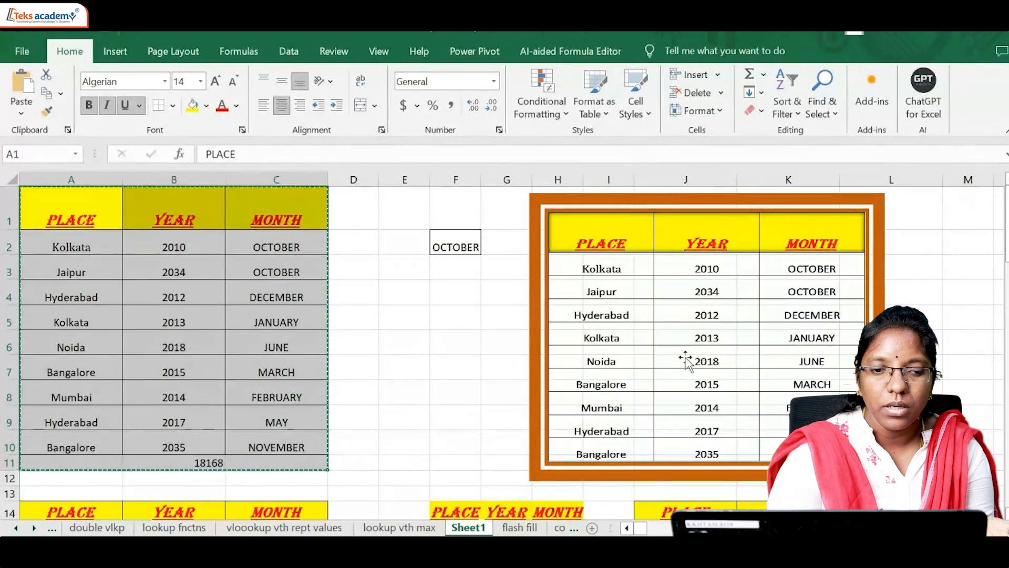
{"action": "left_click", "coordinate": [475, 335]}
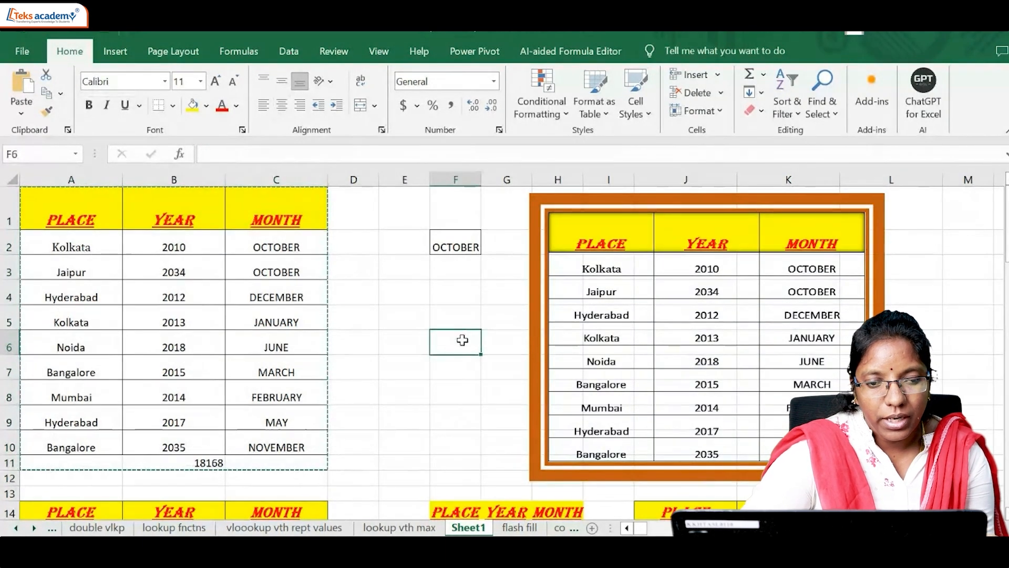
{"action": "double_click", "coordinate": [462, 341]}
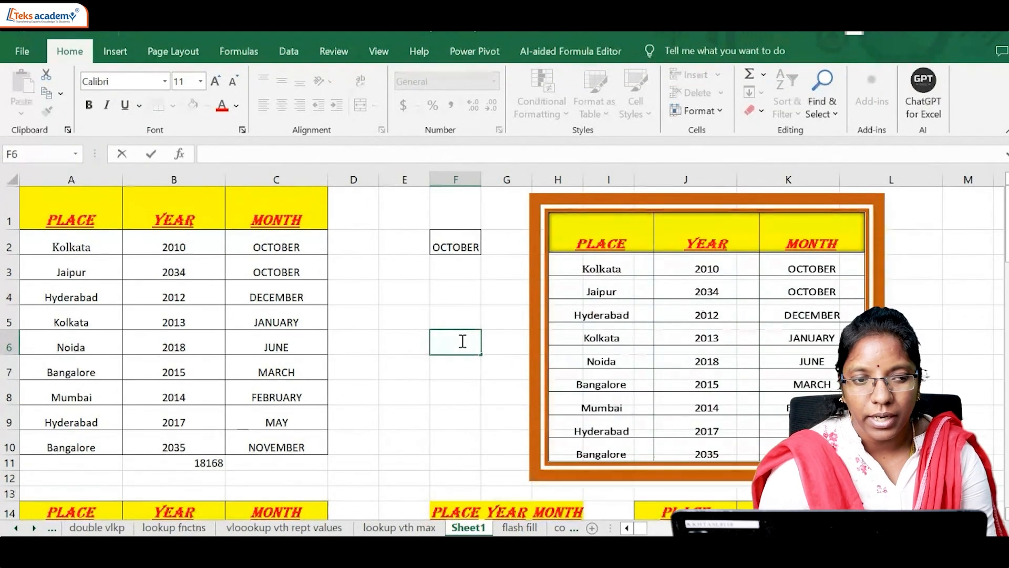
{"action": "left_click", "coordinate": [358, 294]}
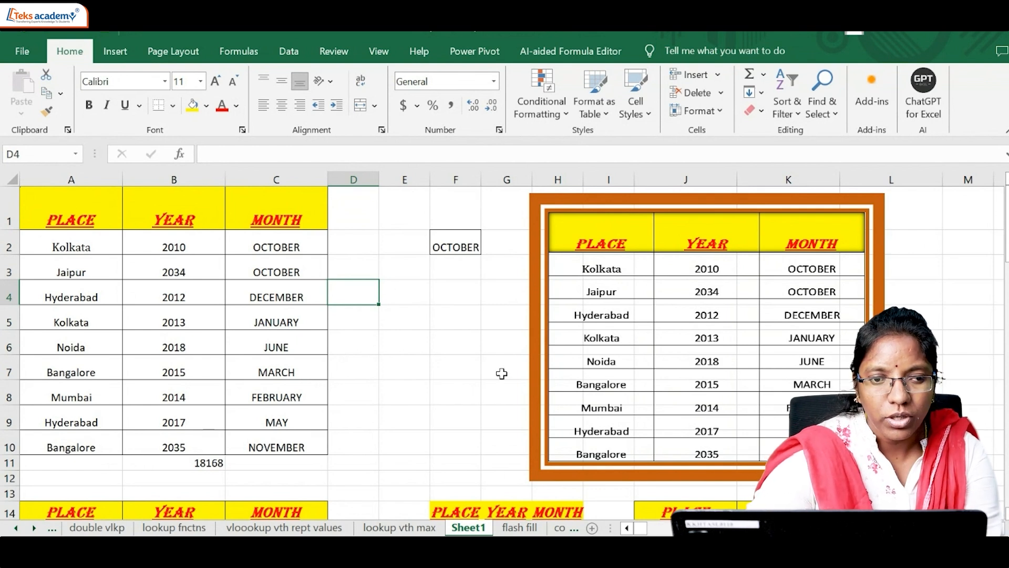
{"action": "left_click", "coordinate": [539, 112]}
{"action": "mouse_move", "coordinate": [628, 144]}
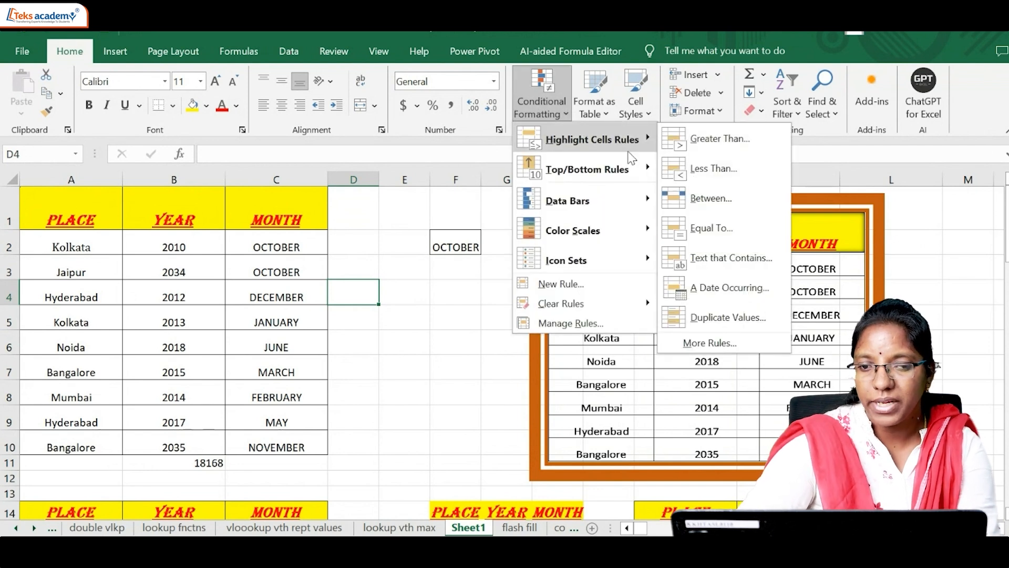
Step: Copy the PLACE, YEAR and MONTH table in A1:C10 and paste it into the empty area starting at A86
{"action": "left_click", "coordinate": [112, 203]}
{"action": "left_click_drag", "start_coordinate": [112, 203], "coordinate": [250, 458]}
{"action": "key", "text": "ctrl+c"}
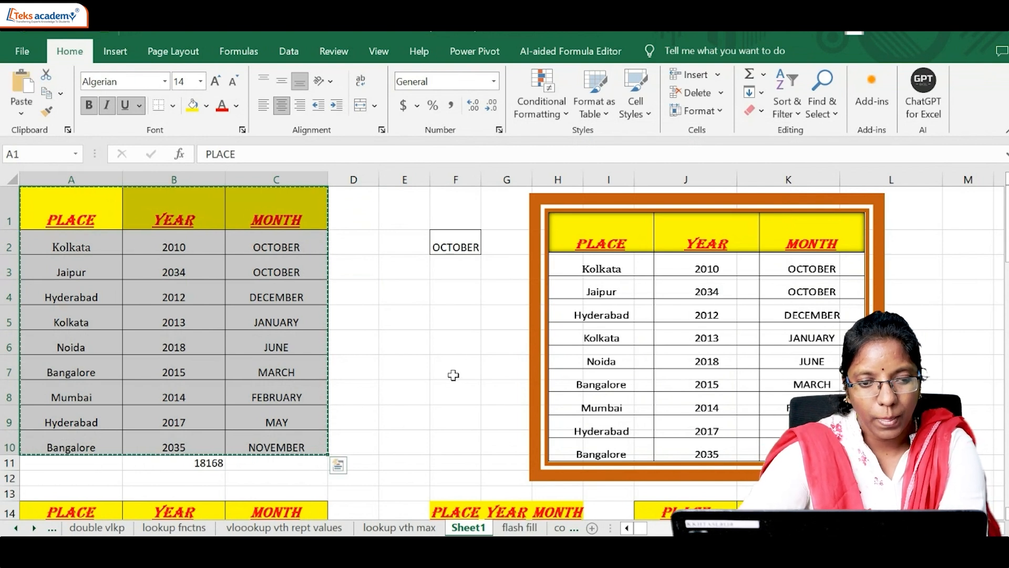
{"action": "scroll", "coordinate": [453, 375], "scroll_direction": "down", "scroll_amount": 20}
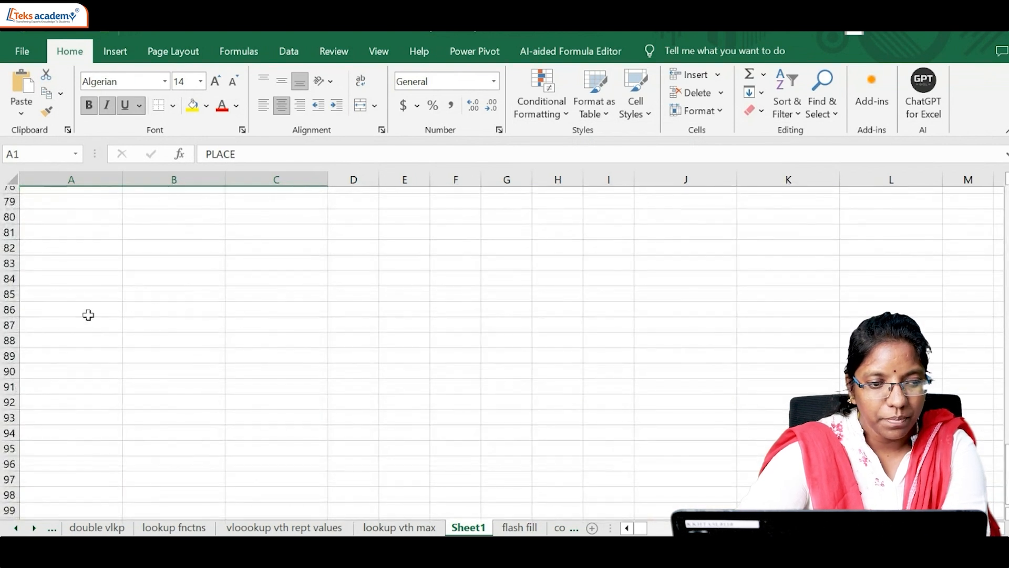
{"action": "left_click", "coordinate": [87, 314]}
{"action": "key", "text": "ctrl+v"}
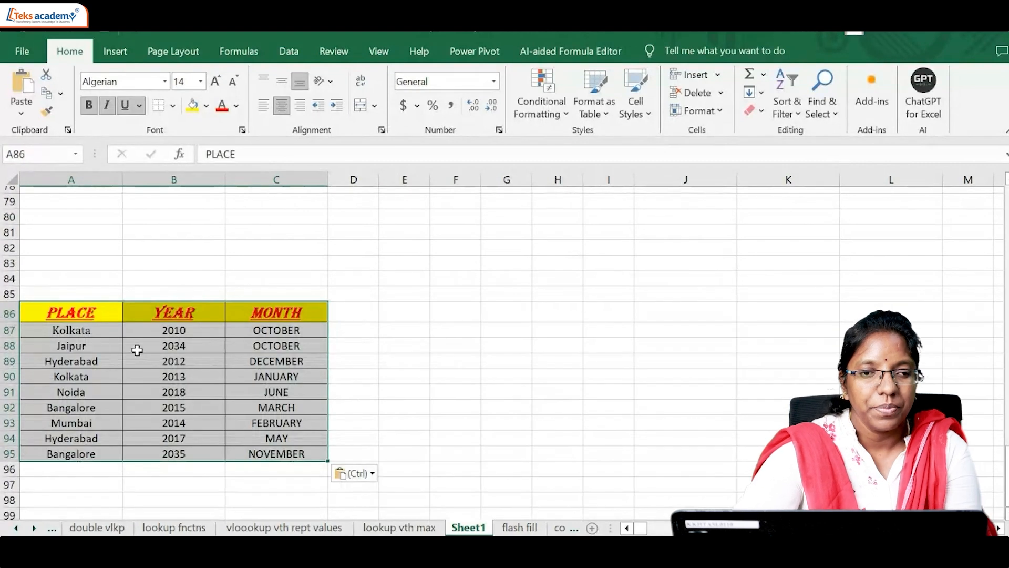
{"action": "left_click", "coordinate": [533, 107]}
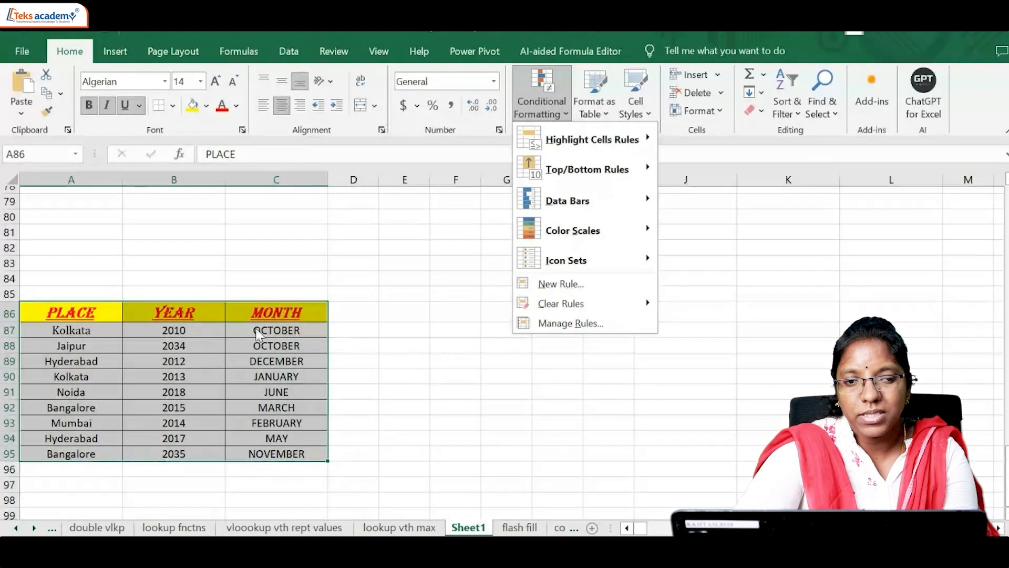
{"action": "mouse_move", "coordinate": [574, 141]}
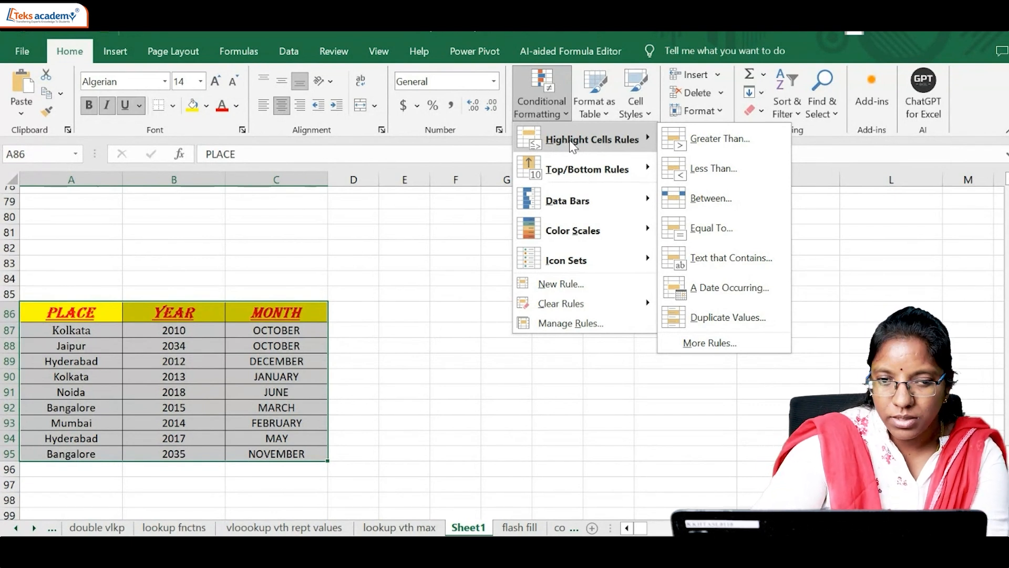
{"action": "left_click", "coordinate": [397, 323]}
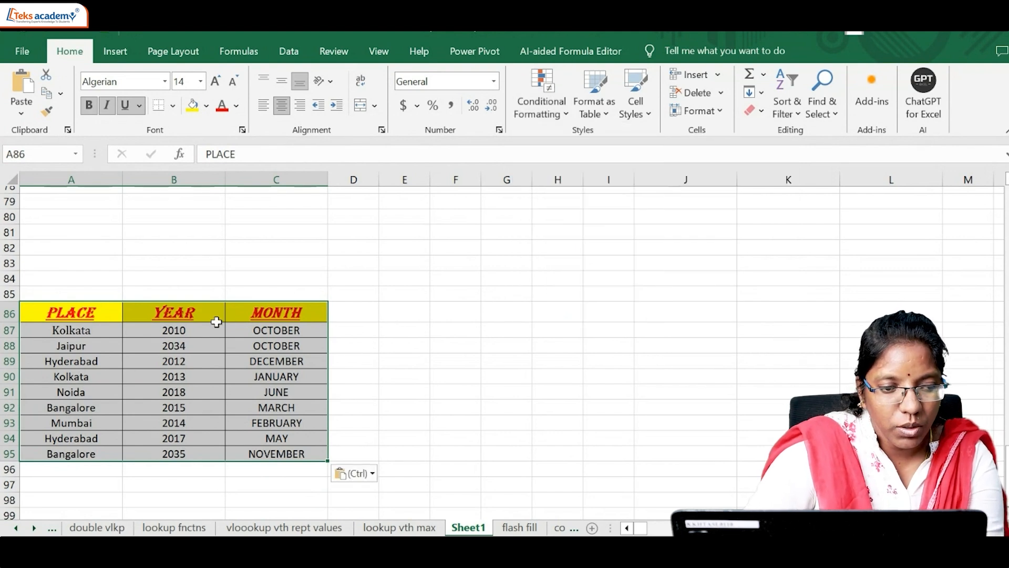
Step: Apply a Greater Than conditional format to B86:B95 for values above 2017 with Light Red Fill with Dark Red Text
{"action": "left_click_drag", "start_coordinate": [207, 318], "coordinate": [207, 450]}
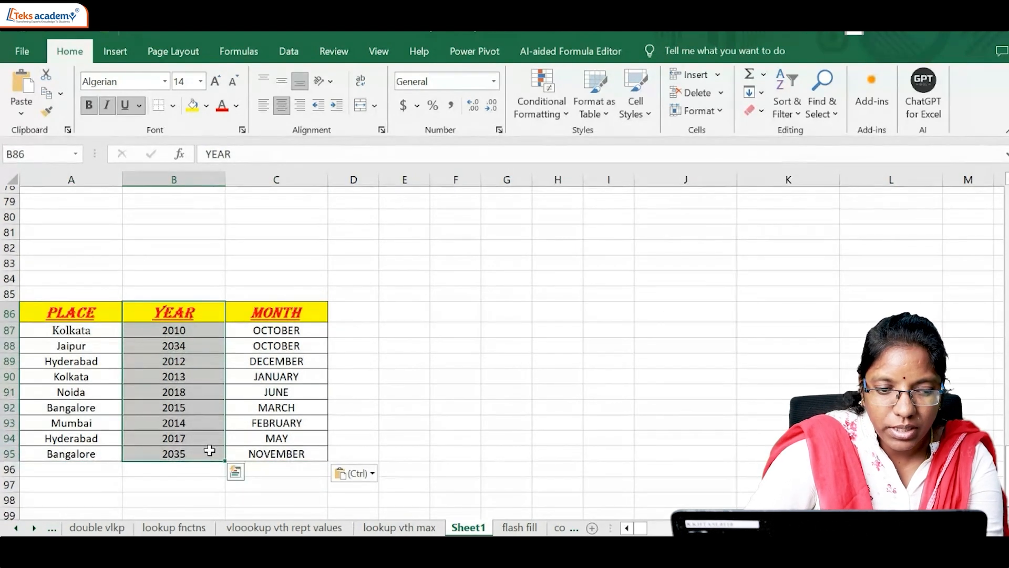
{"action": "left_click", "coordinate": [520, 84]}
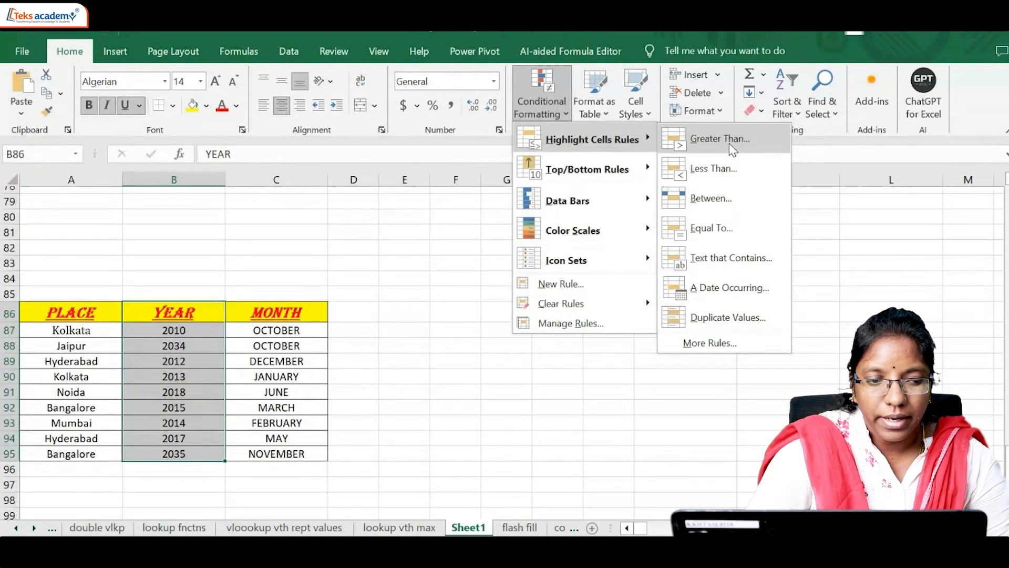
{"action": "left_click", "coordinate": [730, 145]}
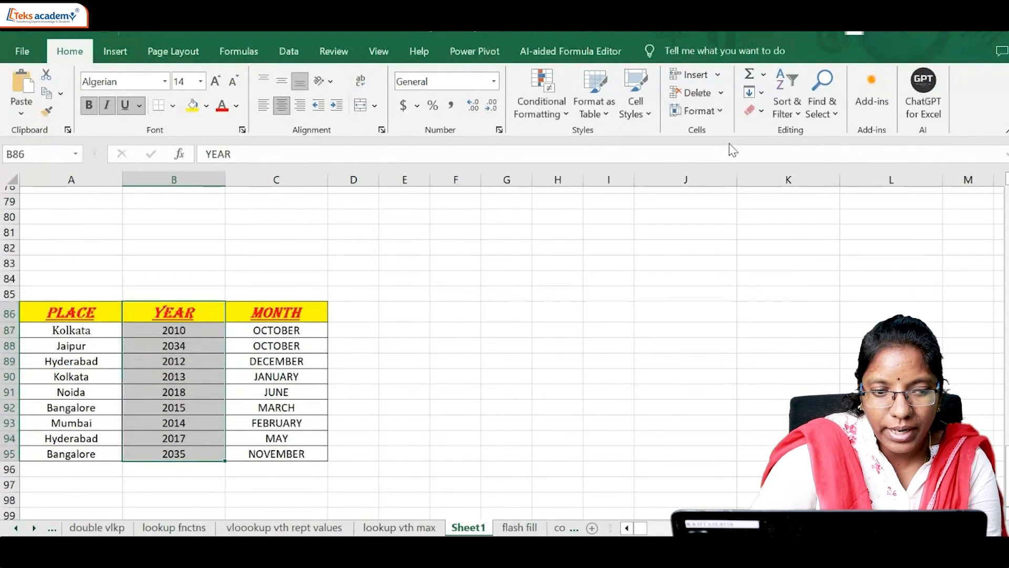
{"action": "left_click", "coordinate": [406, 252]}
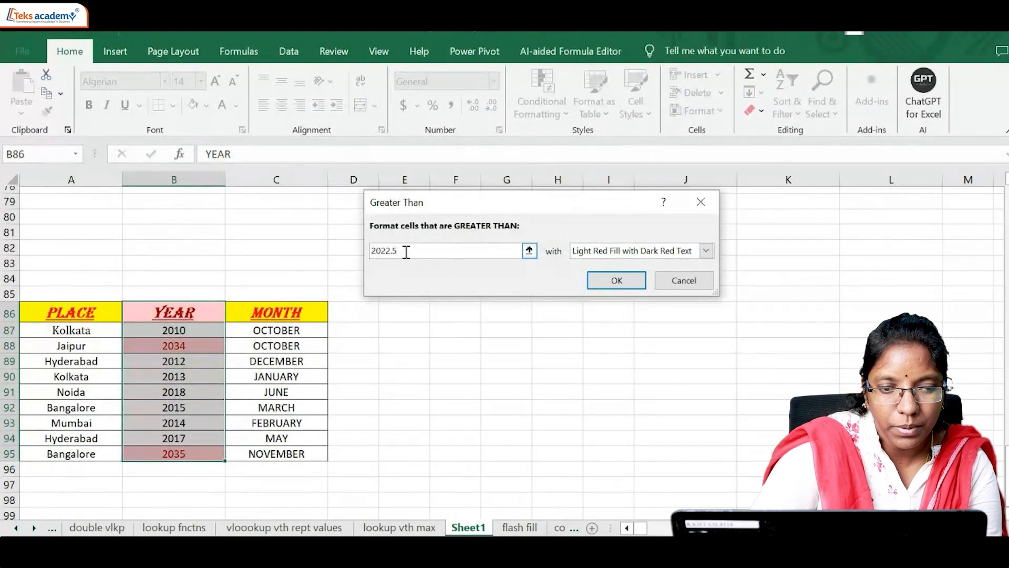
{"action": "key", "text": "BackSpace"}
{"action": "key", "text": "BackSpace"}
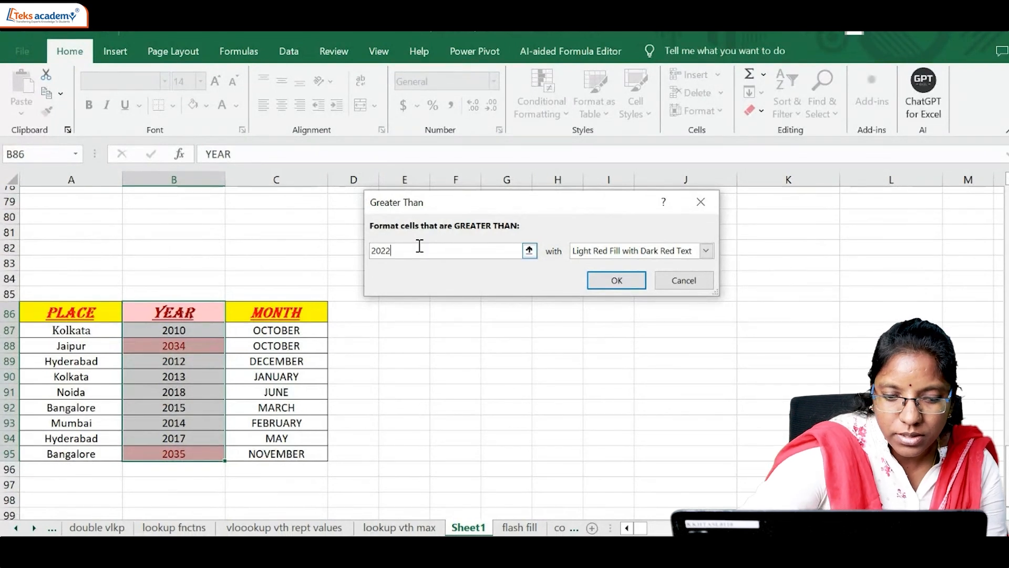
{"action": "key", "text": "BackSpace"}
{"action": "key", "text": "BackSpace"}
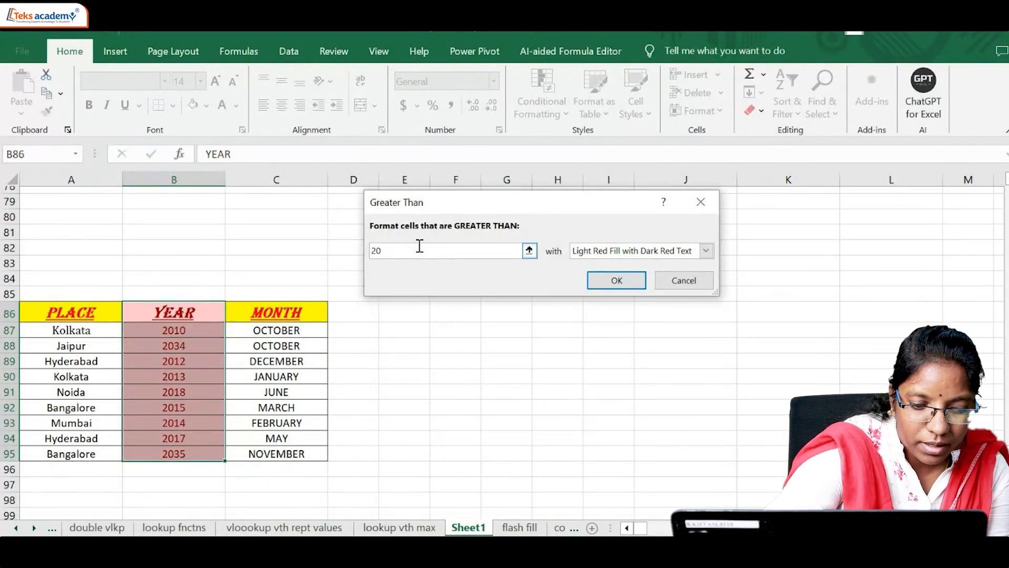
{"action": "type", "text": "17"}
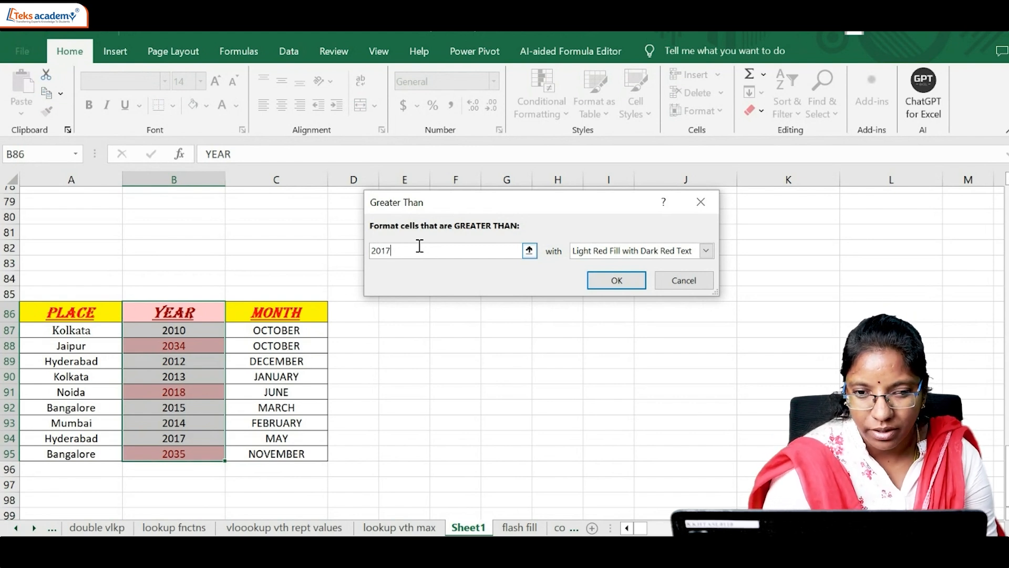
{"action": "key", "text": "Return"}
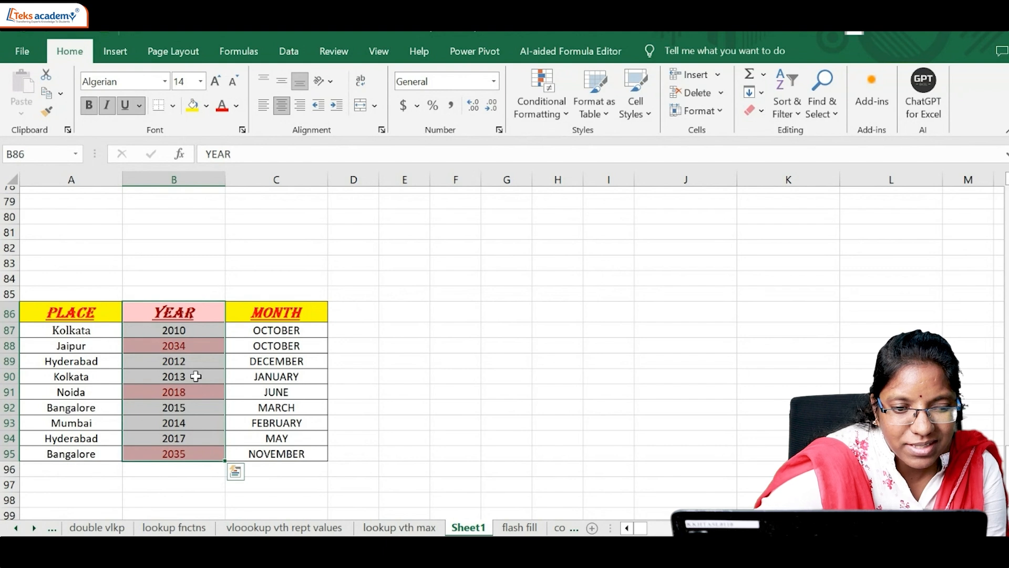
Step: Change the year for Mumbai in B93 to 2022
{"action": "left_click", "coordinate": [190, 422]}
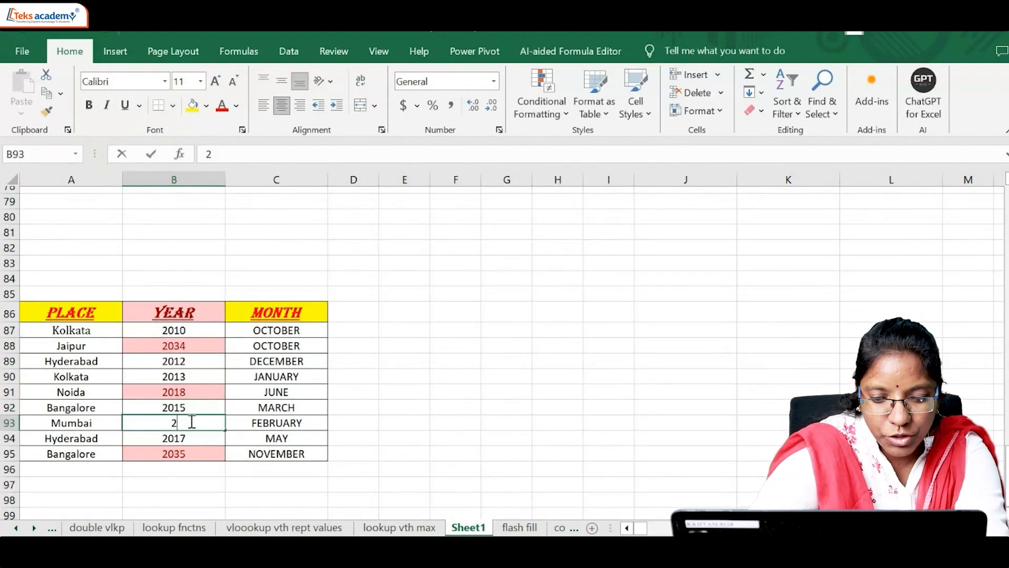
{"action": "type", "text": "2022"}
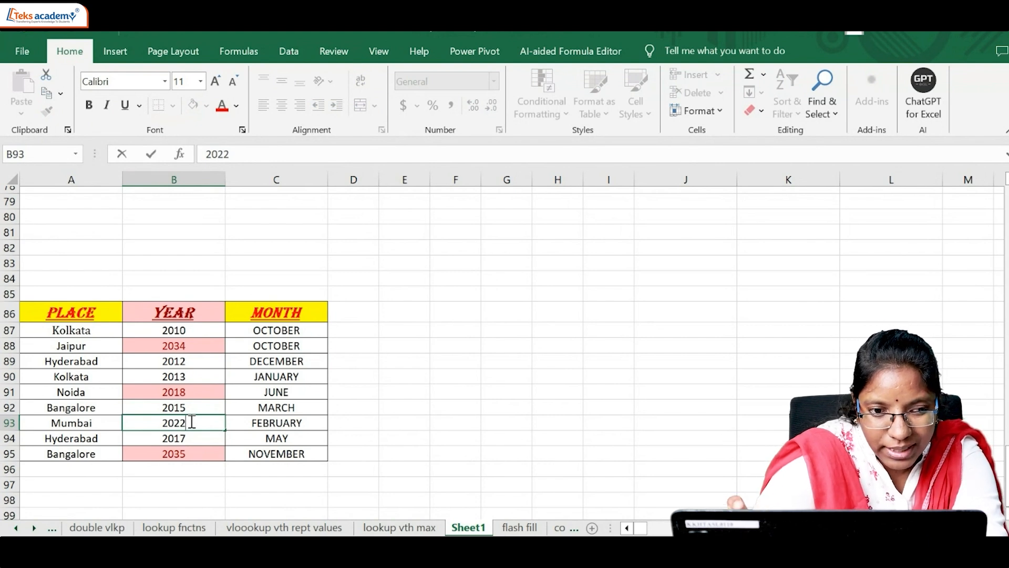
{"action": "key", "text": "Return"}
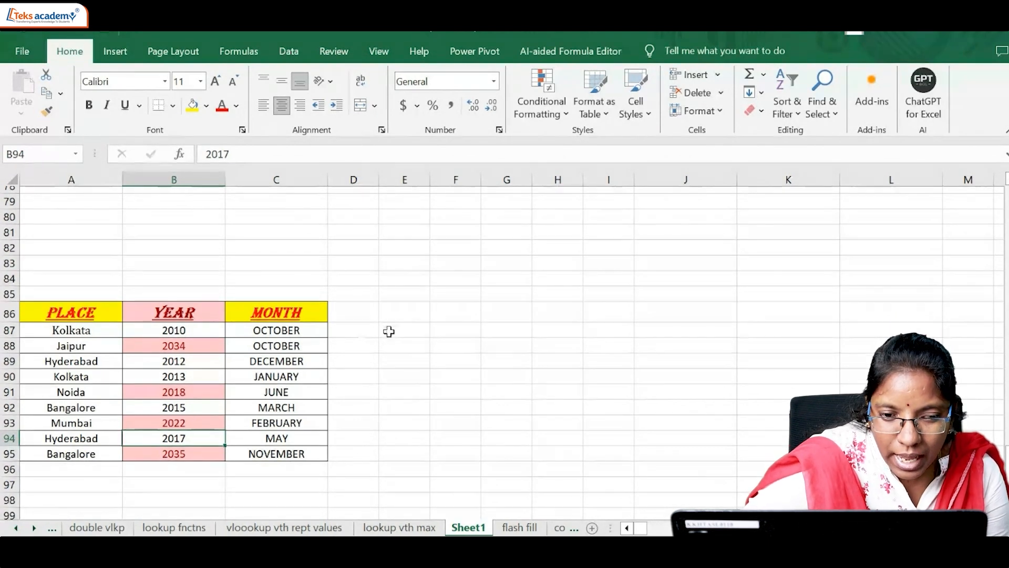
{"action": "left_click", "coordinate": [456, 319]}
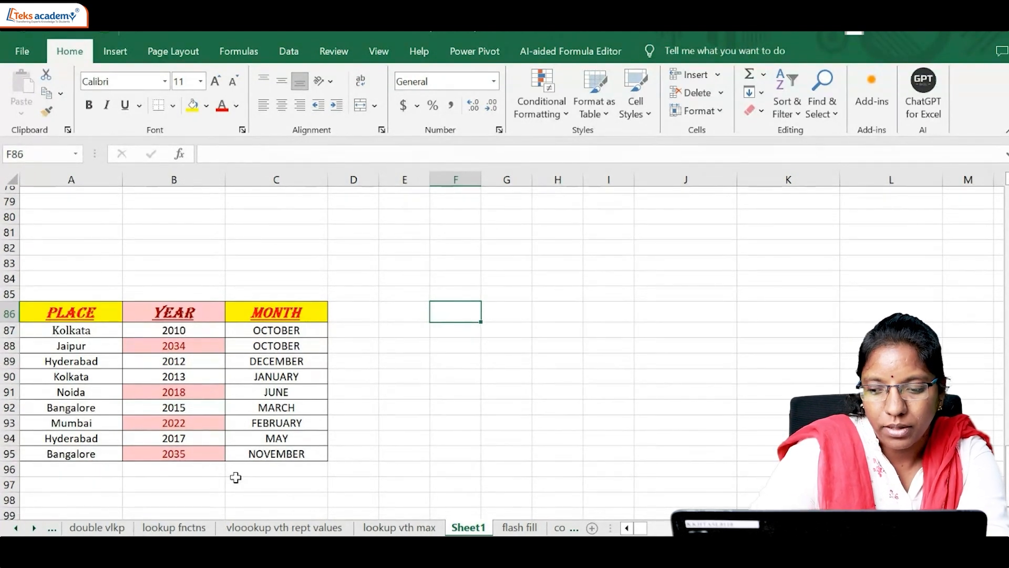
{"action": "left_click", "coordinate": [541, 113]}
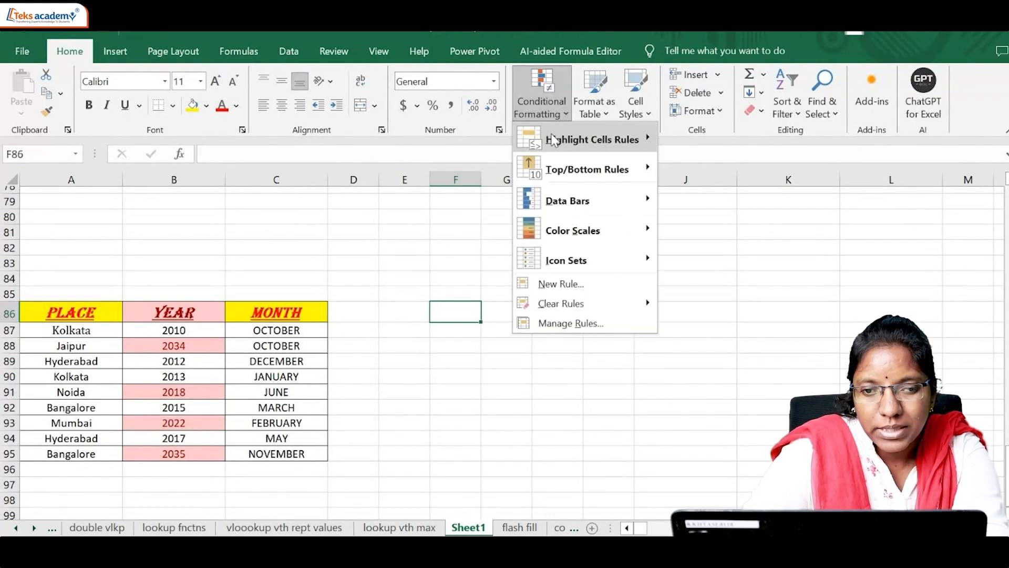
{"action": "mouse_move", "coordinate": [553, 139]}
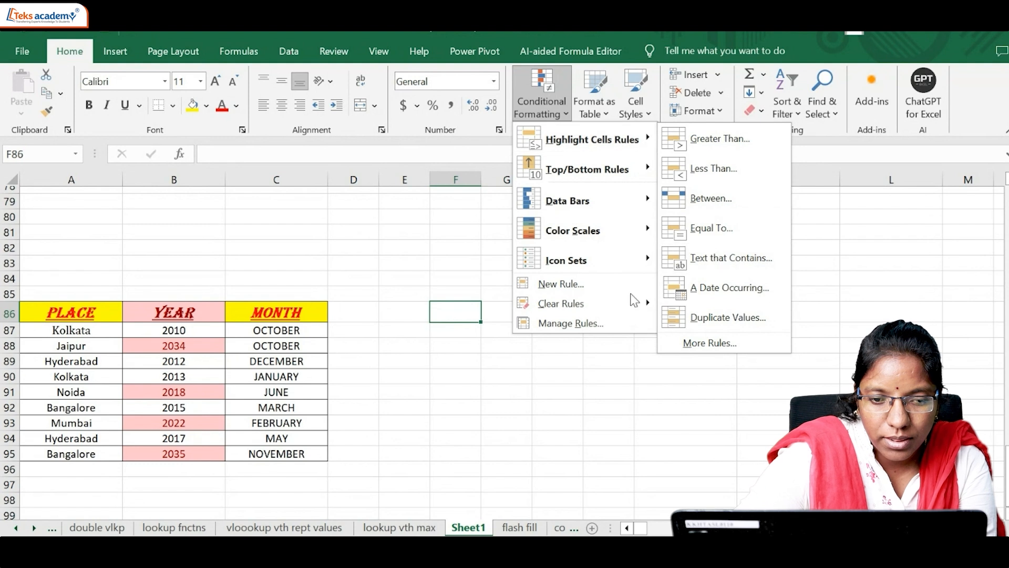
{"action": "left_click", "coordinate": [440, 312]}
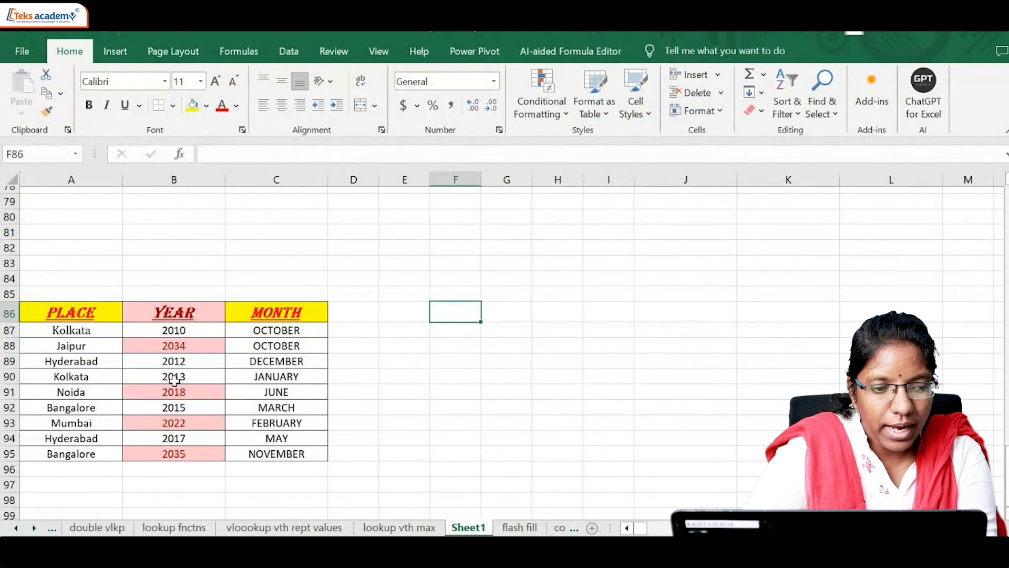
Step: Copy the place names in A87:A95 and paste them into column J starting at J86
{"action": "left_click_drag", "start_coordinate": [83, 330], "coordinate": [87, 453]}
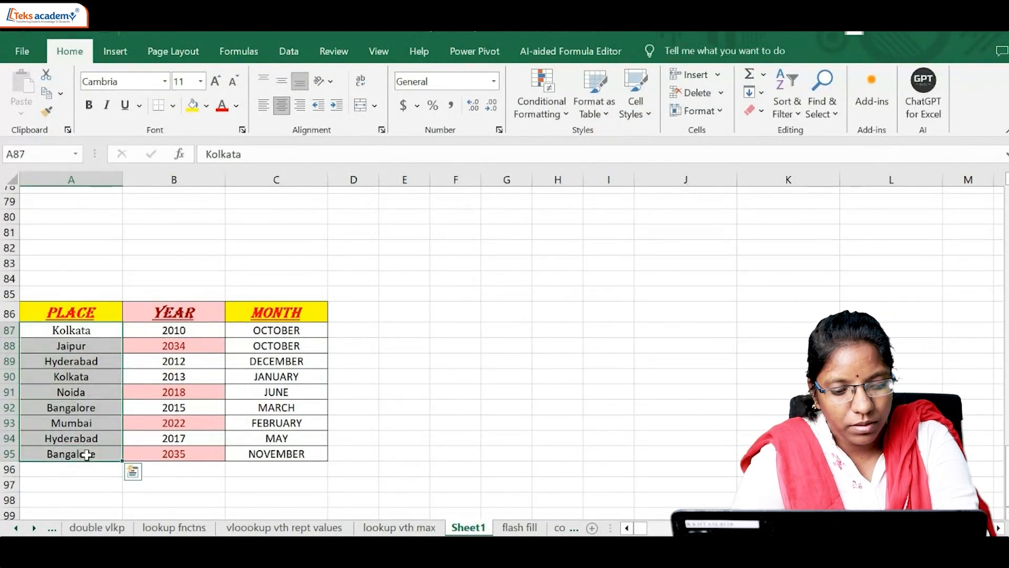
{"action": "key", "text": "ctrl+c"}
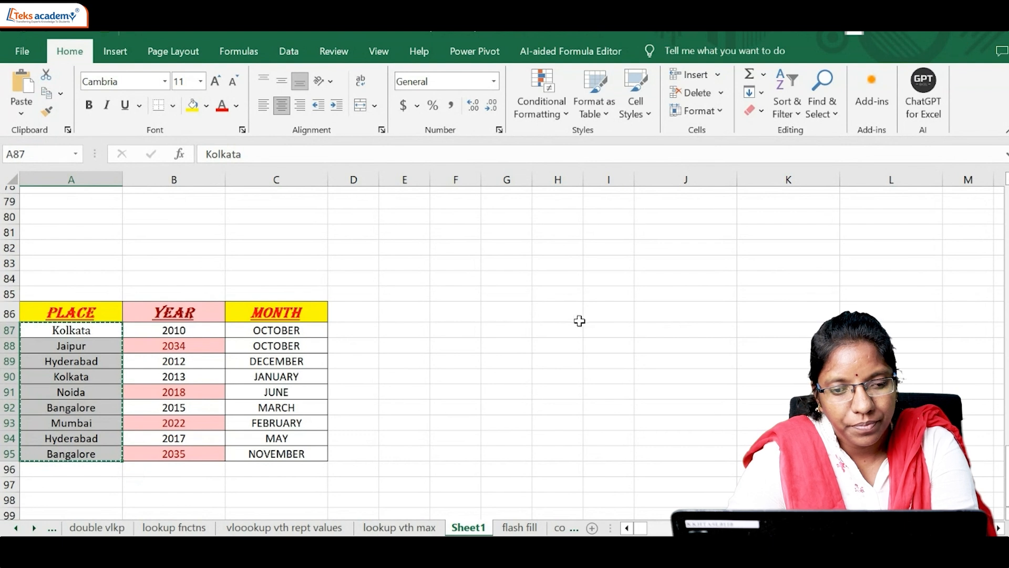
{"action": "left_click", "coordinate": [662, 309]}
{"action": "key", "text": "ctrl+v"}
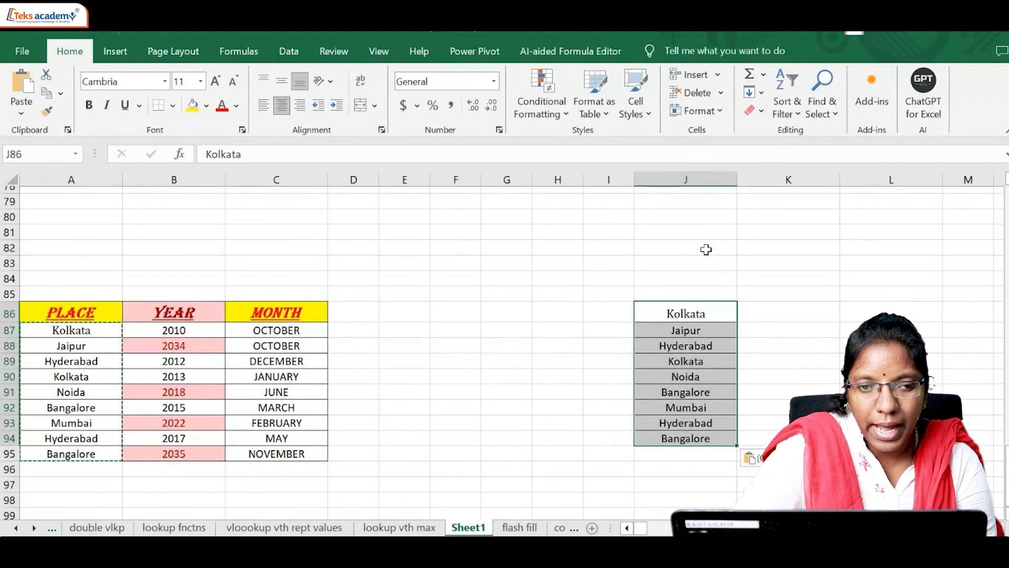
Step: Remove duplicates from the copied place list in column J, treating its first entry, Kolkata, as the header
{"action": "left_click", "coordinate": [296, 59]}
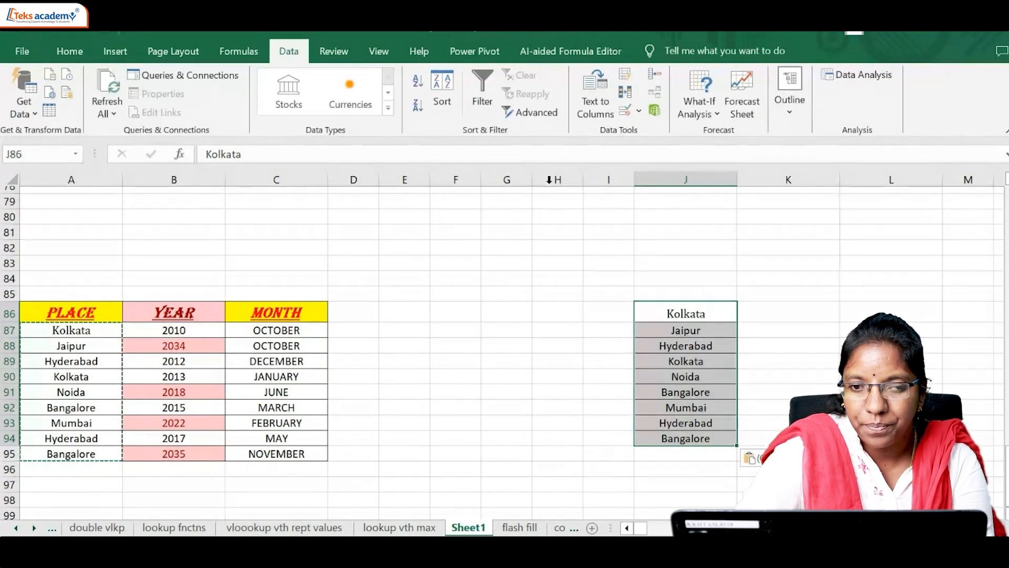
{"action": "left_click", "coordinate": [625, 93]}
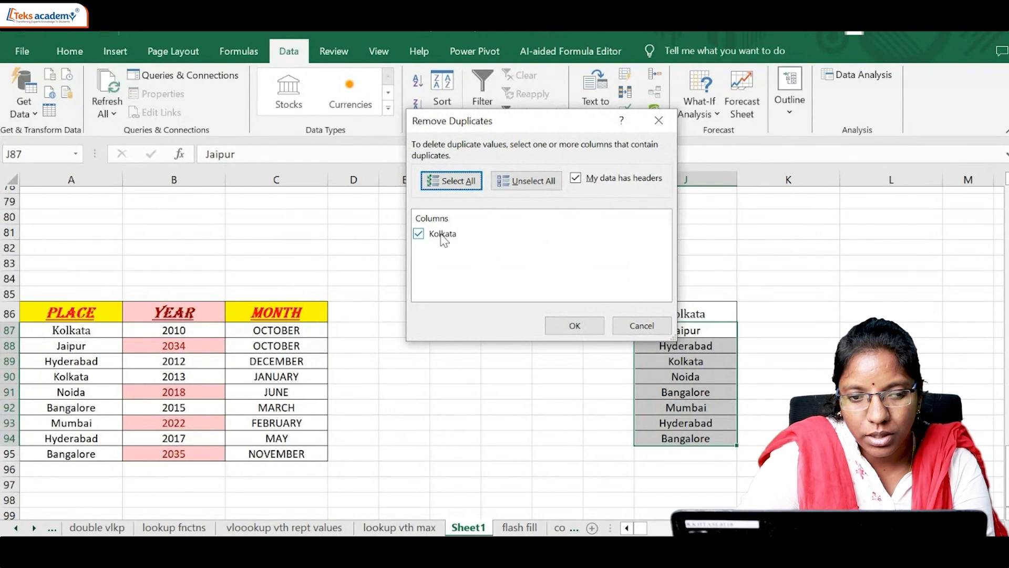
{"action": "left_click", "coordinate": [572, 330]}
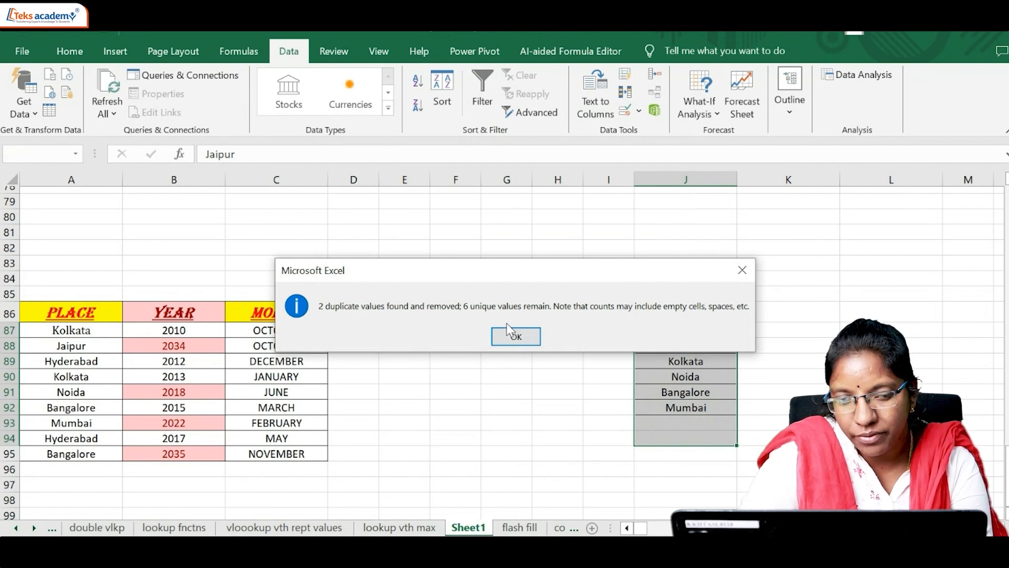
{"action": "left_click", "coordinate": [512, 336]}
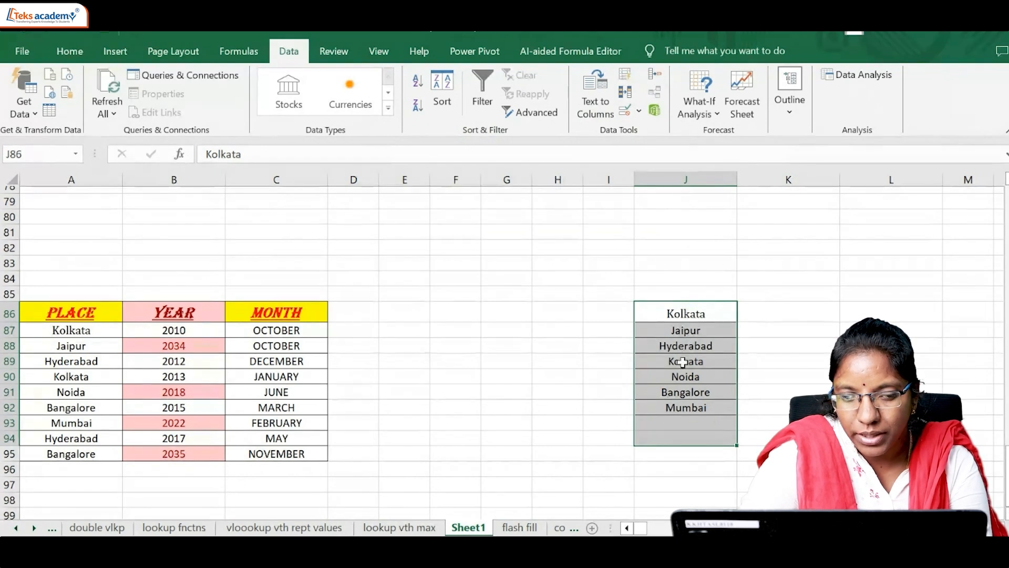
{"action": "left_click_drag", "start_coordinate": [690, 330], "coordinate": [698, 406]}
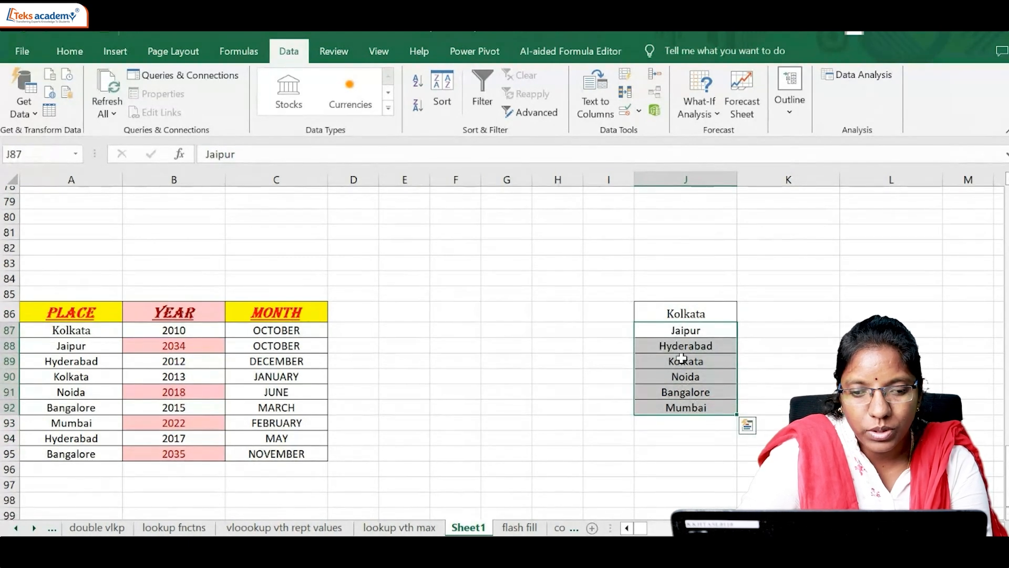
{"action": "left_click", "coordinate": [547, 357]}
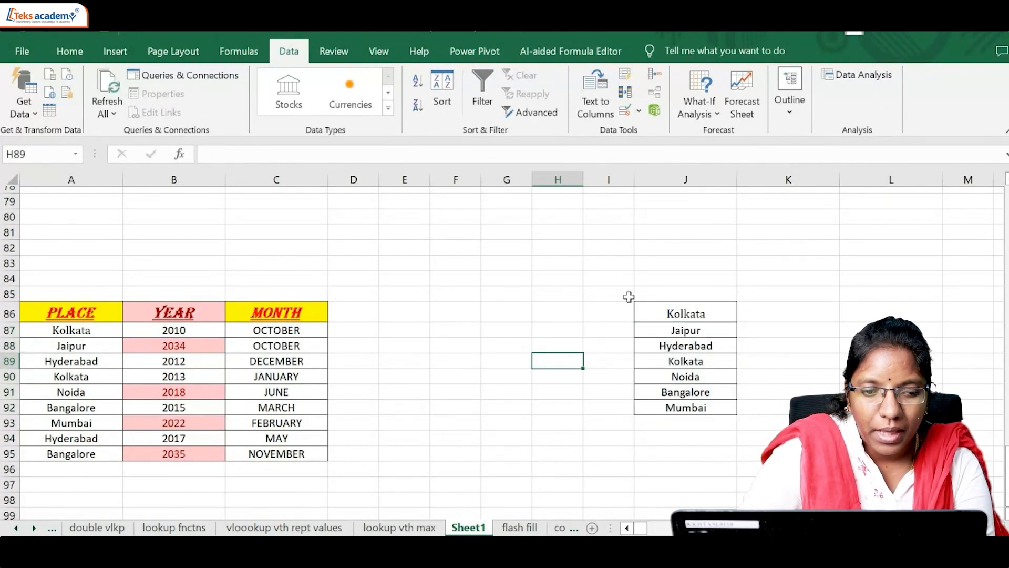
{"action": "left_click", "coordinate": [397, 313]}
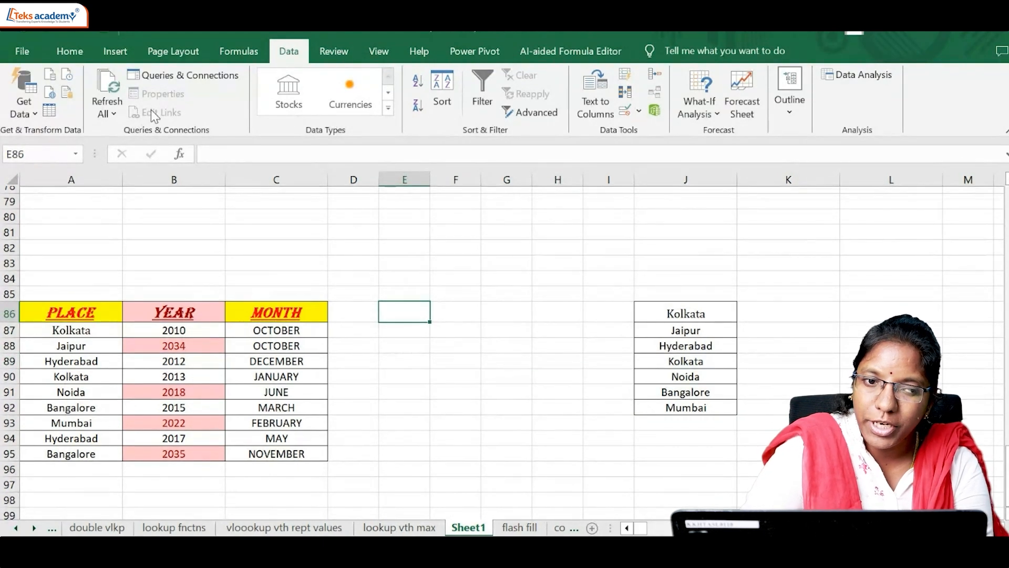
Step: Add list data validation with an in-cell dropdown to E86, using the place names in J87:J92 as the source
{"action": "left_click", "coordinate": [720, 115]}
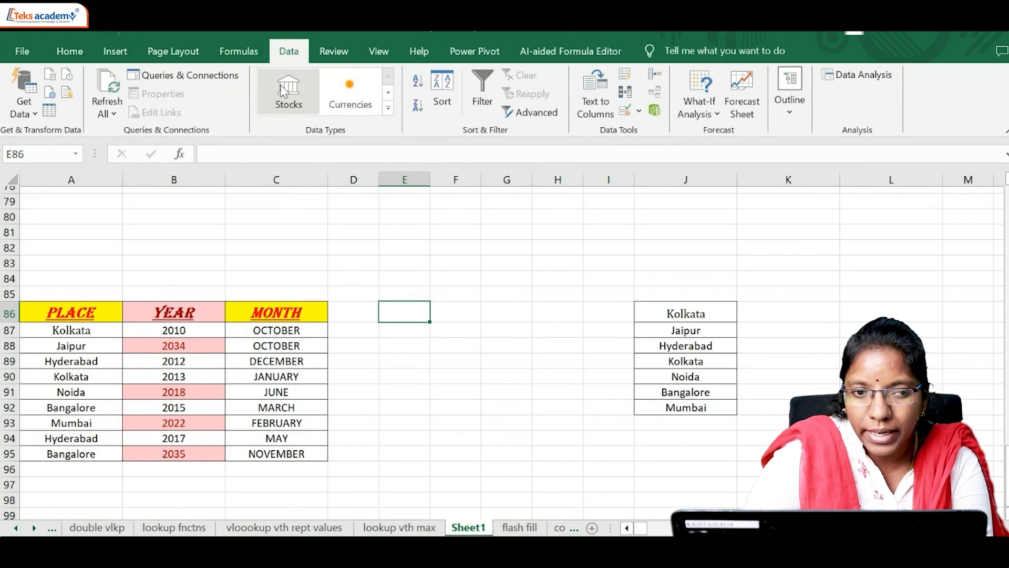
{"action": "left_click", "coordinate": [625, 113]}
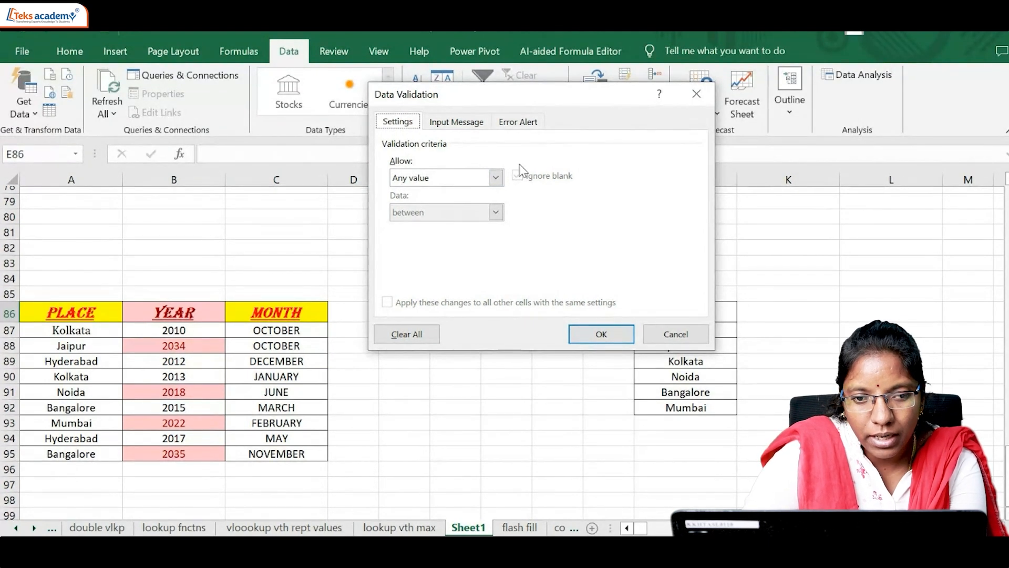
{"action": "left_click", "coordinate": [496, 178]}
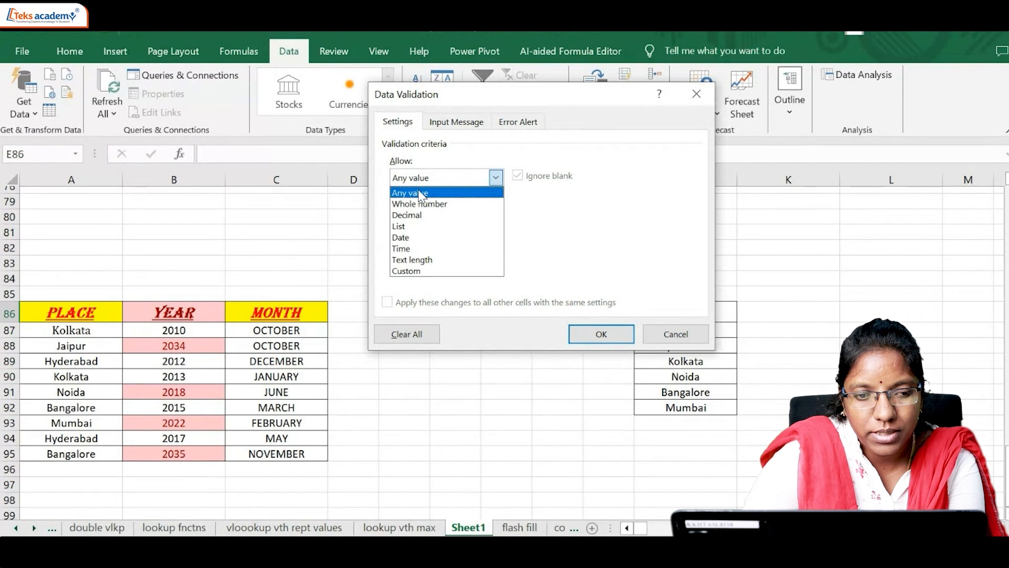
{"action": "left_click", "coordinate": [410, 228]}
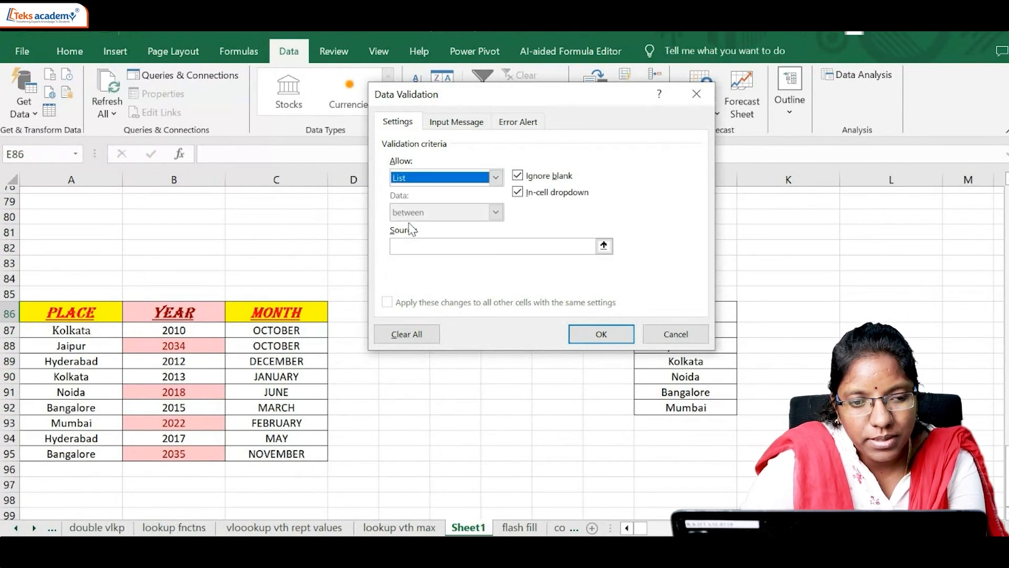
{"action": "left_click", "coordinate": [446, 246]}
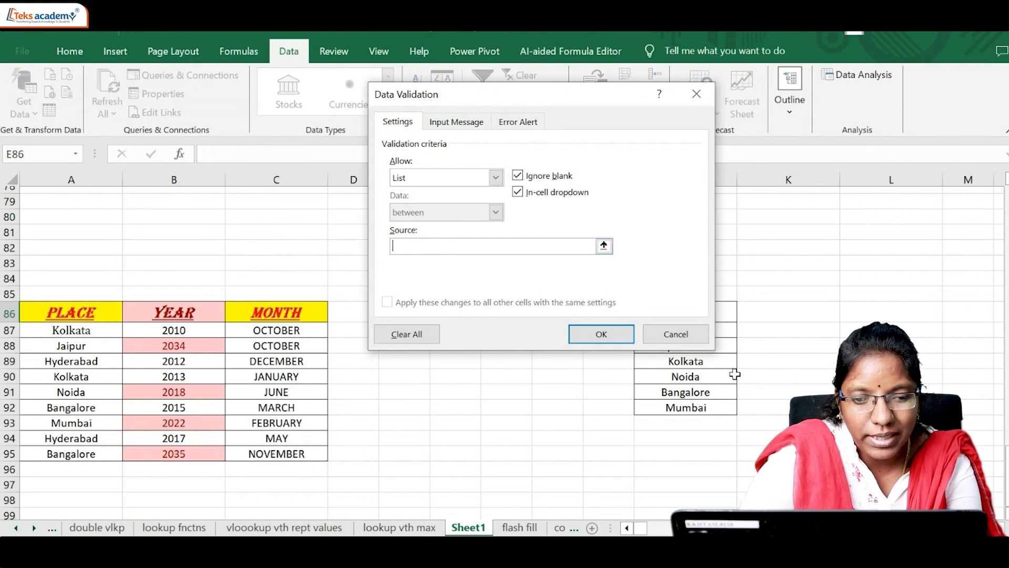
{"action": "left_click_drag", "start_coordinate": [608, 100], "coordinate": [441, 95]}
{"action": "left_click", "coordinate": [686, 330]}
{"action": "left_click_drag", "start_coordinate": [686, 330], "coordinate": [688, 408]}
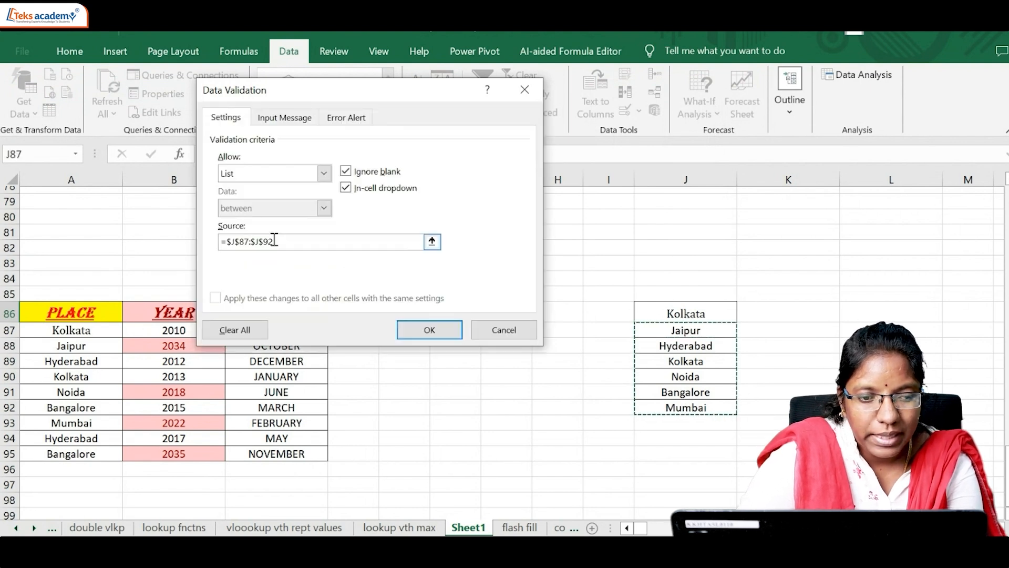
{"action": "left_click", "coordinate": [416, 331]}
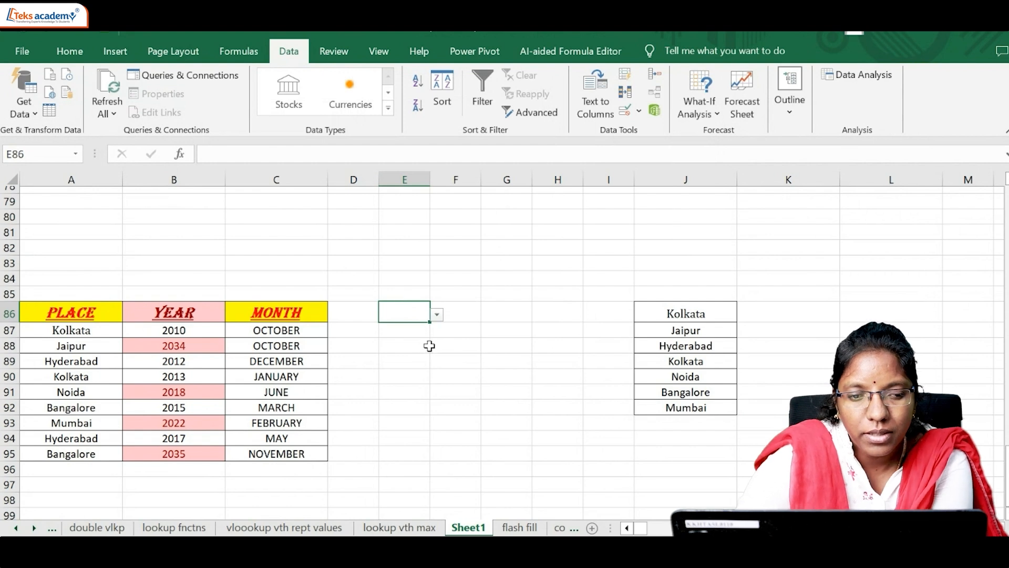
Step: Try the dropdown in E86 by choosing Kolkata, Bangalore and finally Mumbai
{"action": "left_click", "coordinate": [437, 314]}
{"action": "left_click", "coordinate": [402, 357]}
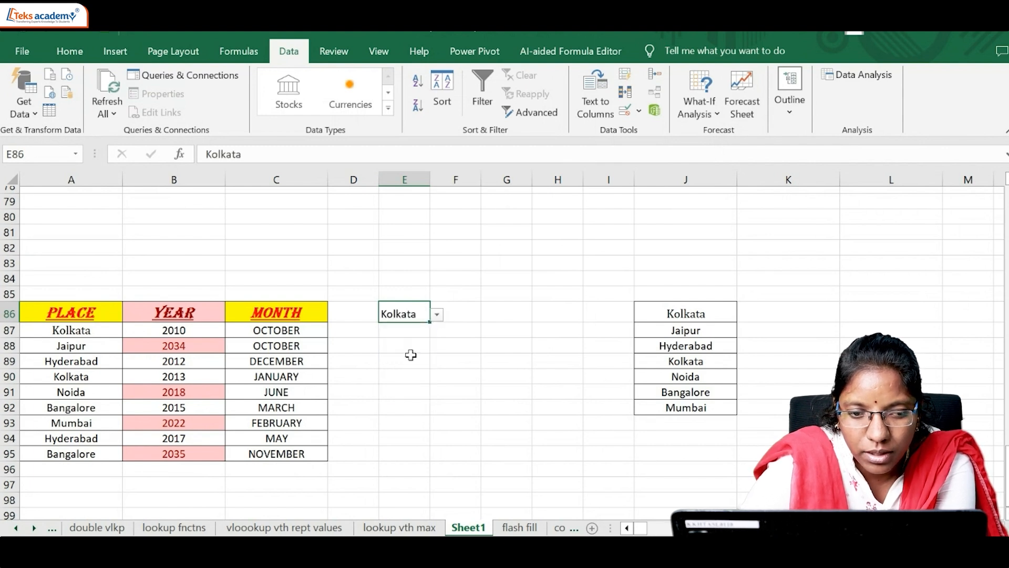
{"action": "left_click", "coordinate": [436, 315]}
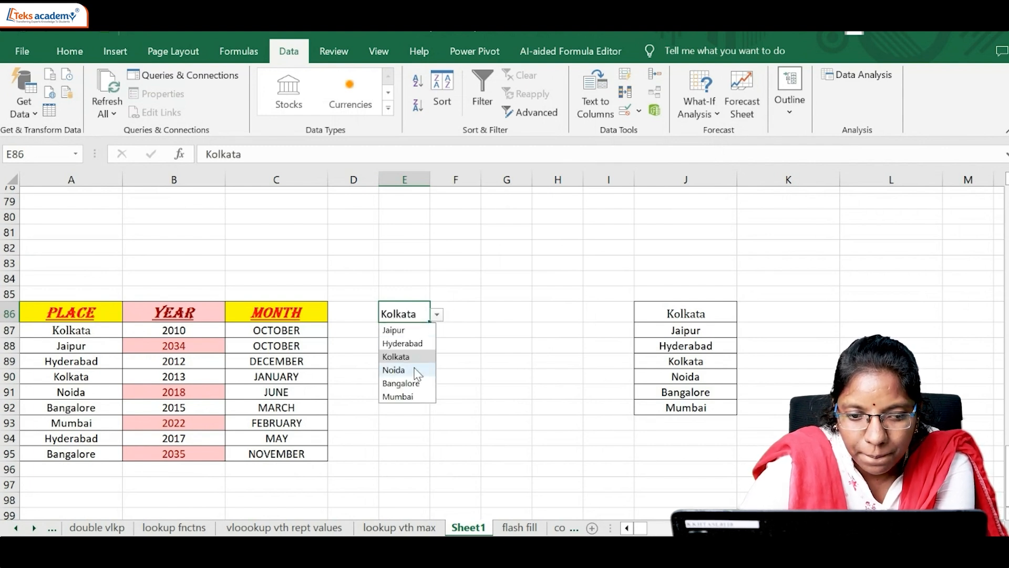
{"action": "left_click", "coordinate": [414, 381]}
{"action": "left_click", "coordinate": [438, 315]}
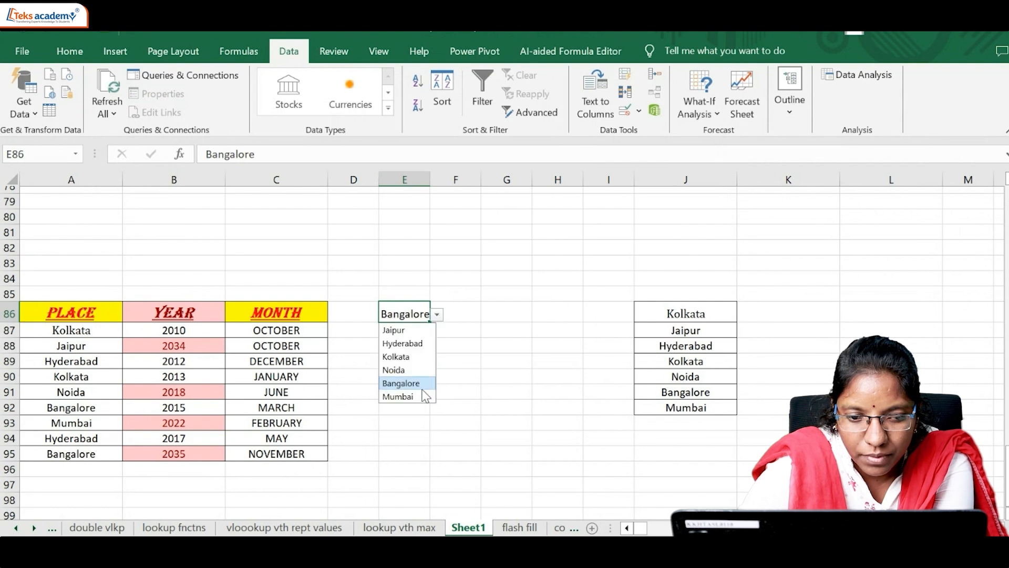
{"action": "left_click", "coordinate": [422, 396]}
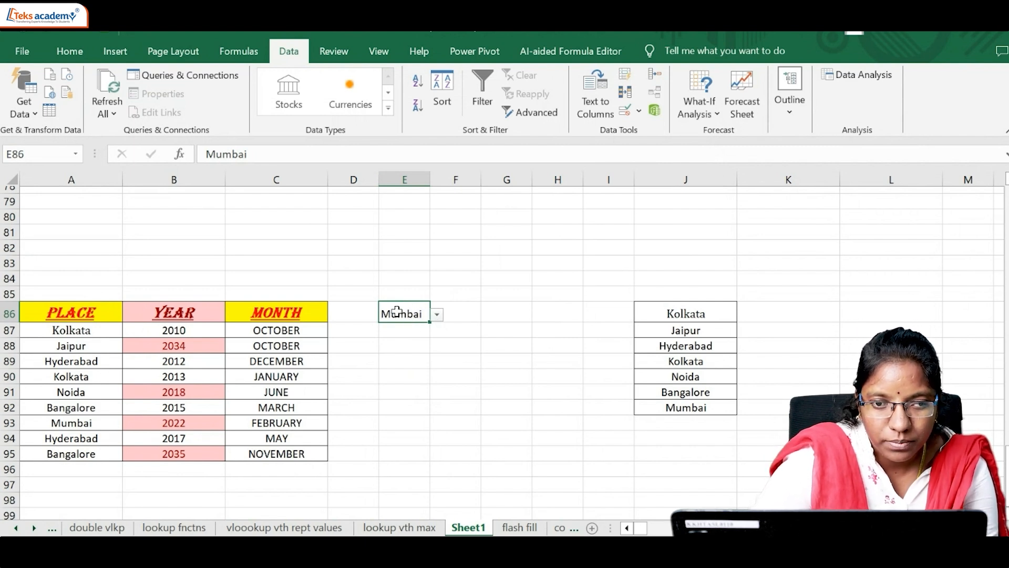
Step: Start a new conditional formatting rule for A86:C95 that uses a formula to determine which cells to format
{"action": "left_click_drag", "start_coordinate": [86, 314], "coordinate": [263, 452]}
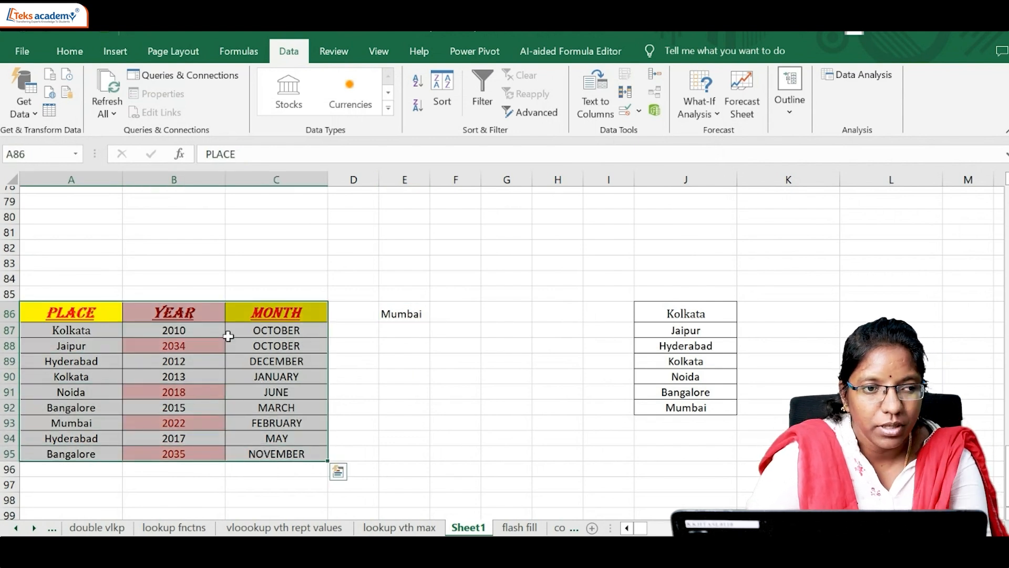
{"action": "left_click", "coordinate": [70, 51]}
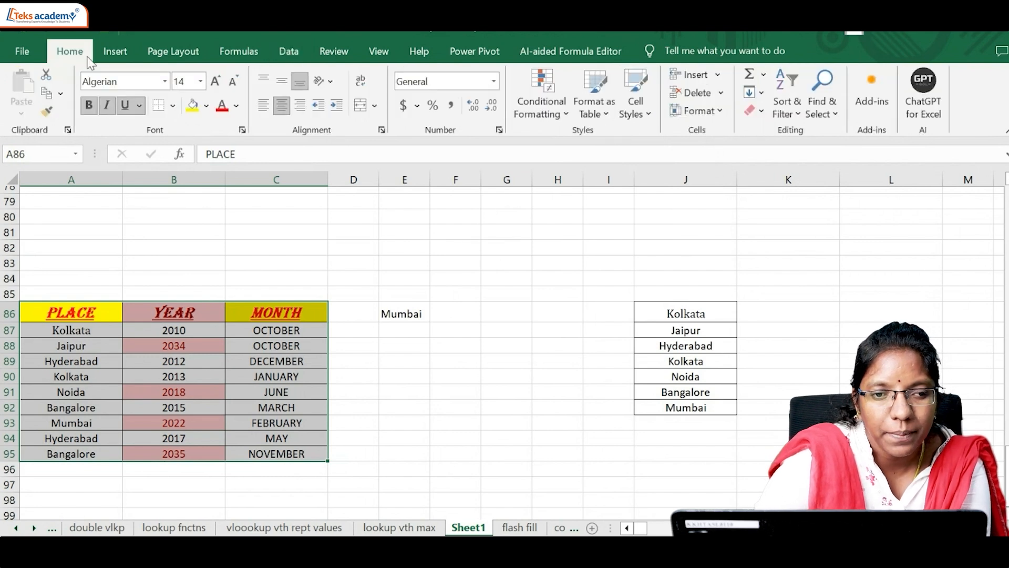
{"action": "left_click", "coordinate": [563, 111]}
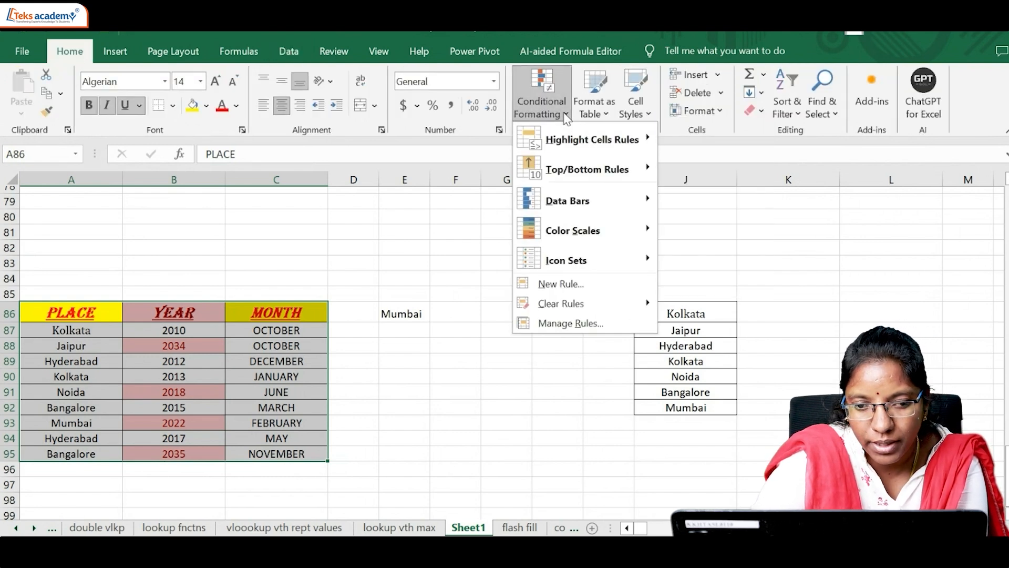
{"action": "mouse_move", "coordinate": [585, 210]}
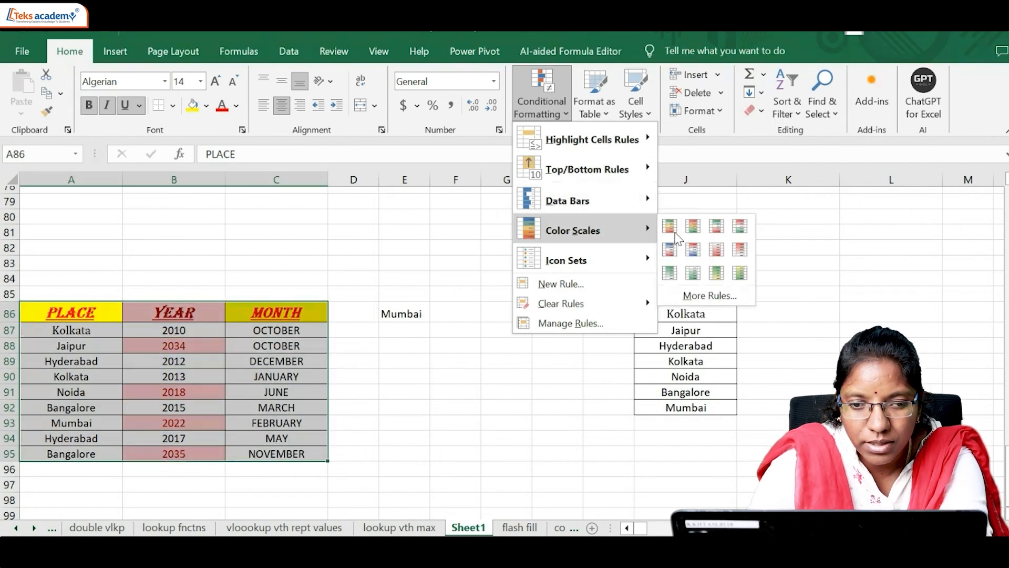
{"action": "mouse_move", "coordinate": [622, 270]}
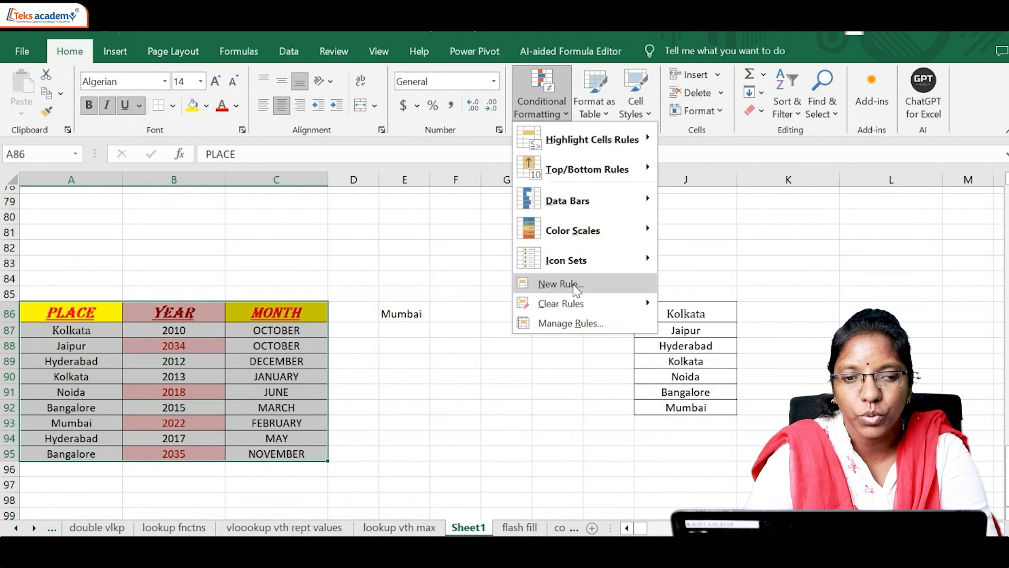
{"action": "mouse_move", "coordinate": [581, 270]}
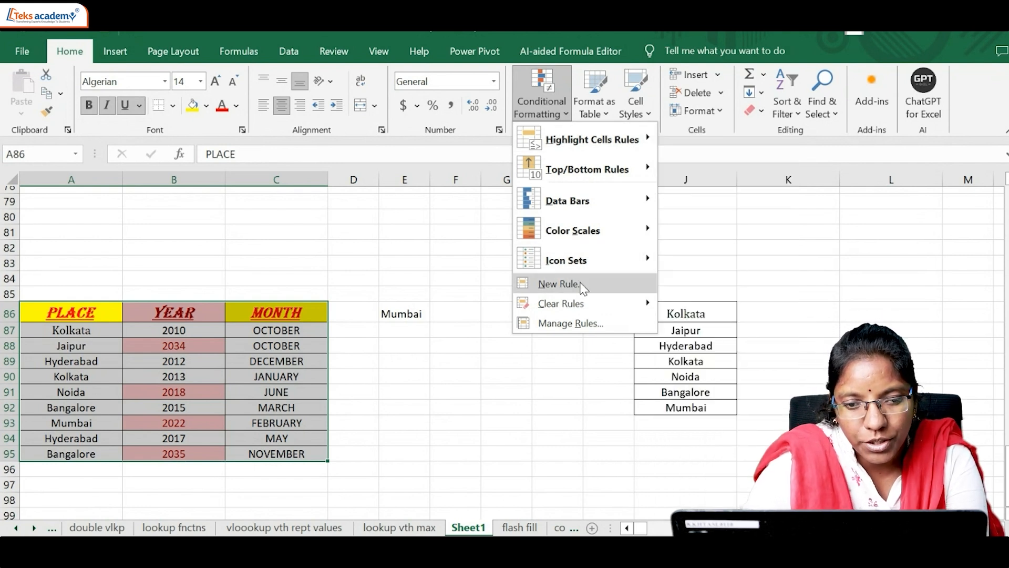
{"action": "left_click", "coordinate": [558, 284]}
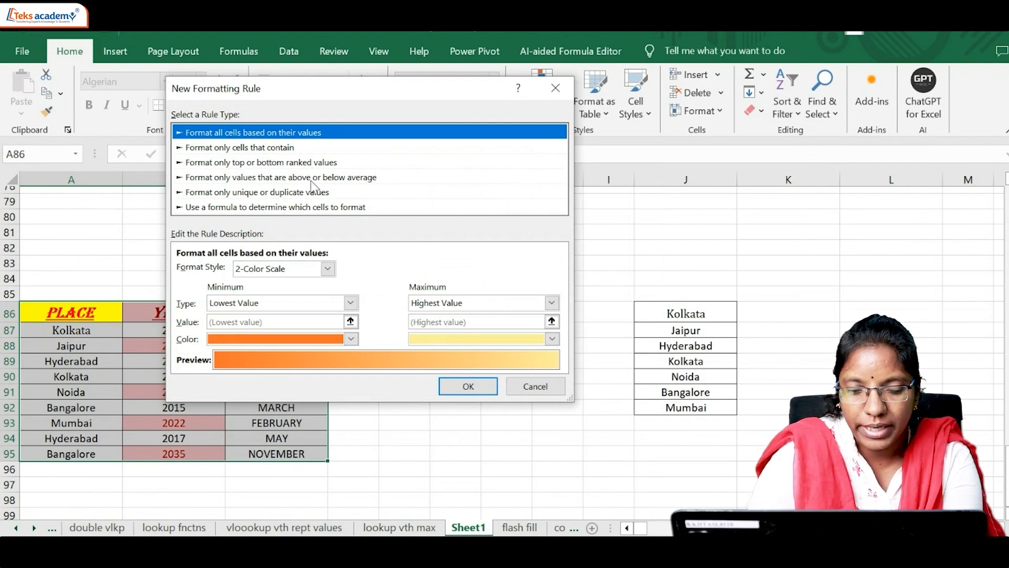
{"action": "left_click", "coordinate": [233, 208]}
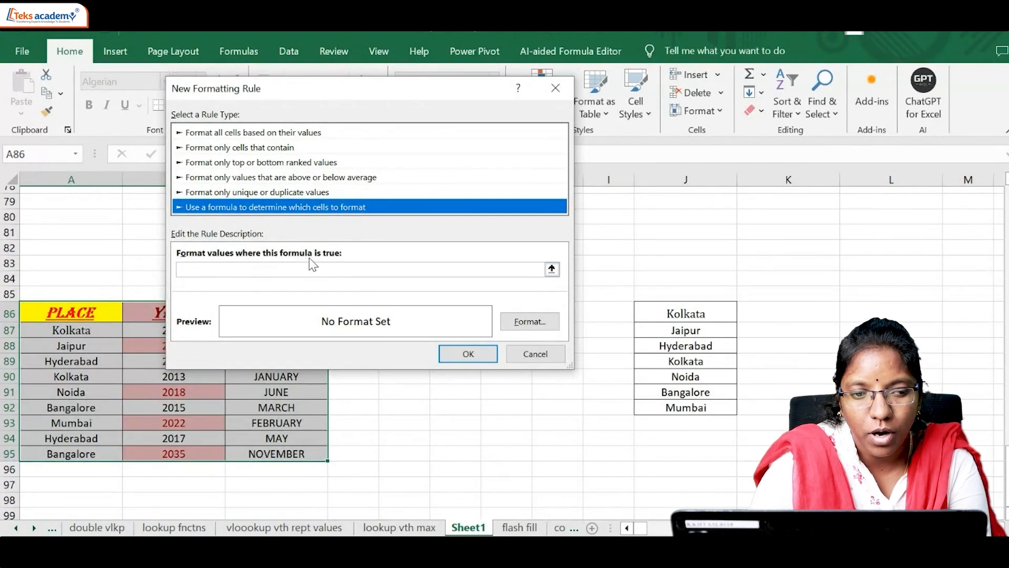
{"action": "left_click_drag", "start_coordinate": [359, 93], "coordinate": [695, 112]}
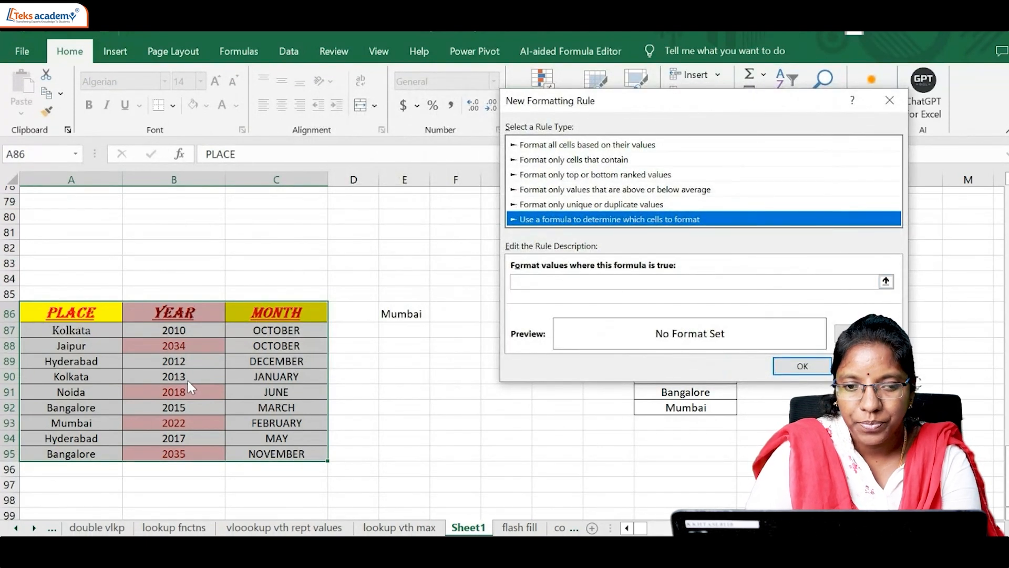
Step: Enter the rule formula =$A86=$E$86 so each row's place is compared with the choice in E86
{"action": "left_click", "coordinate": [517, 281]}
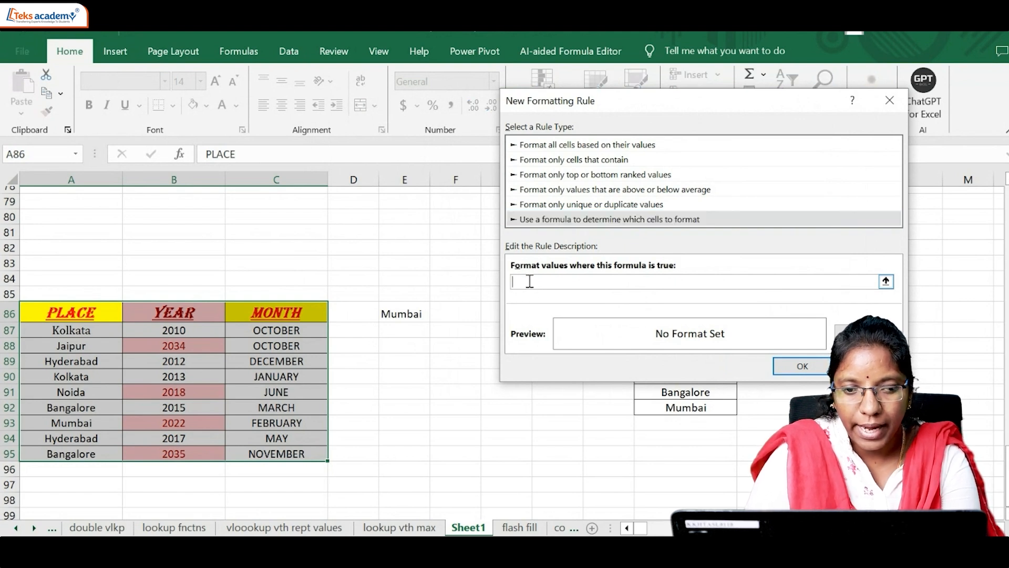
{"action": "left_click", "coordinate": [91, 312]}
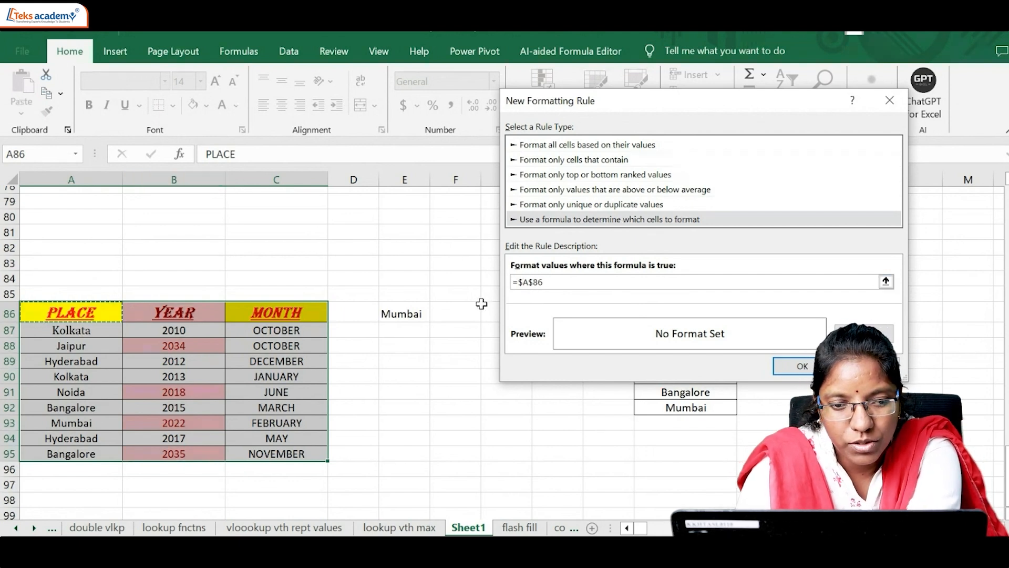
{"action": "left_click", "coordinate": [532, 284]}
{"action": "key", "text": "BackSpace"}
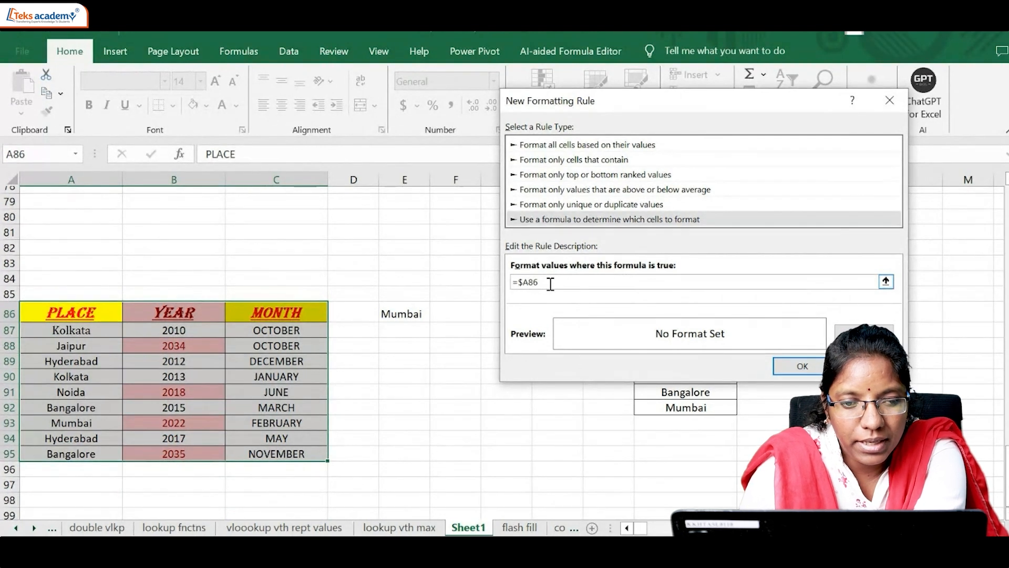
{"action": "left_click", "coordinate": [550, 284]}
{"action": "type", "text": "="}
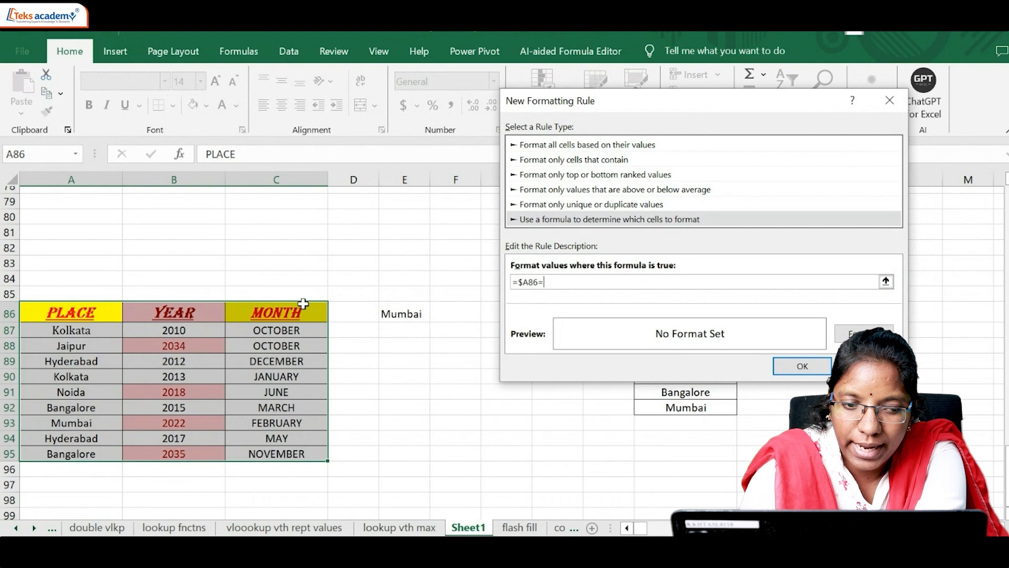
{"action": "left_click", "coordinate": [403, 315]}
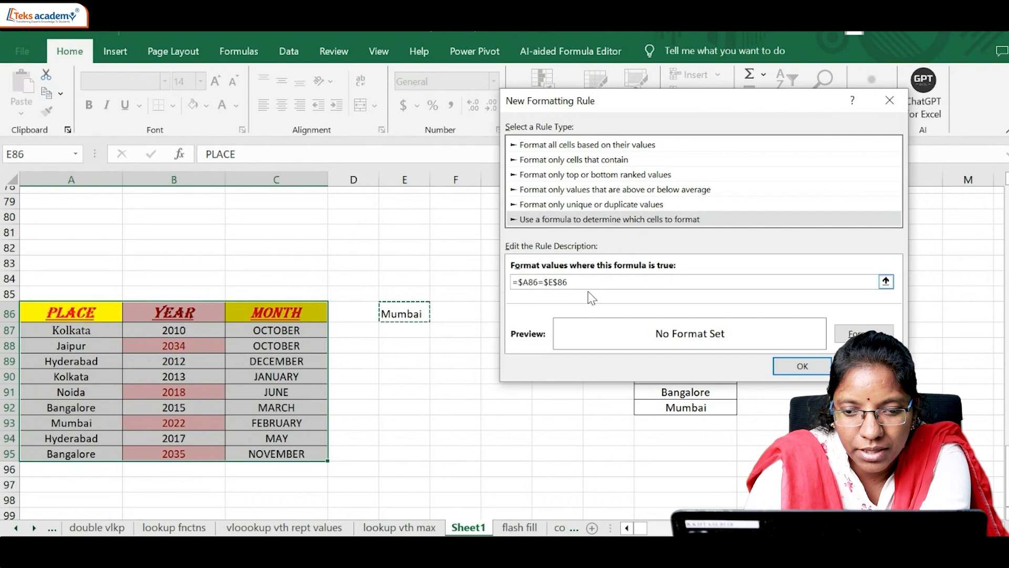
{"action": "left_click", "coordinate": [985, 359]}
{"action": "left_click", "coordinate": [573, 294]}
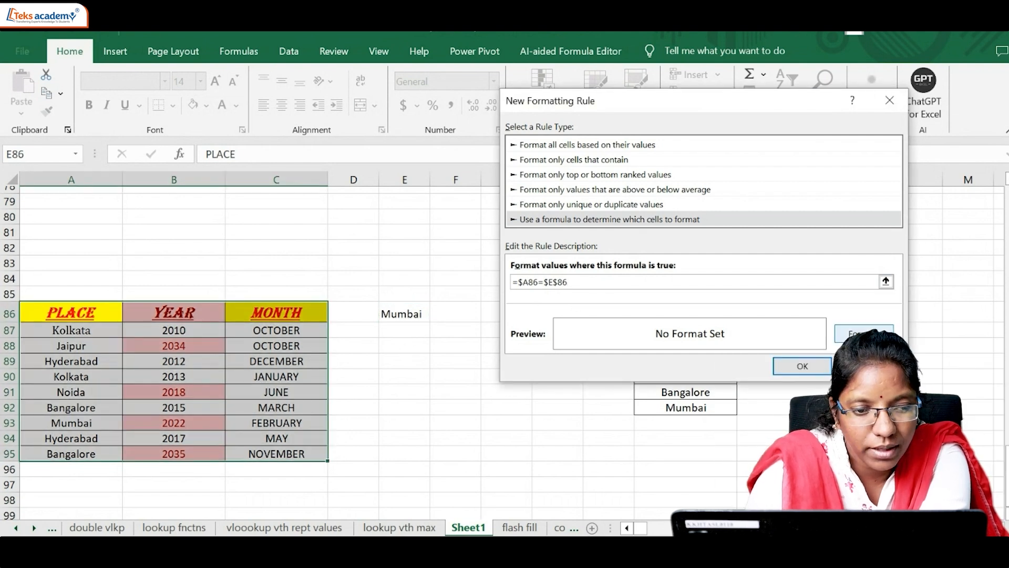
Step: Give the formula rule a light green background fill and apply it to the table
{"action": "left_click", "coordinate": [862, 333]}
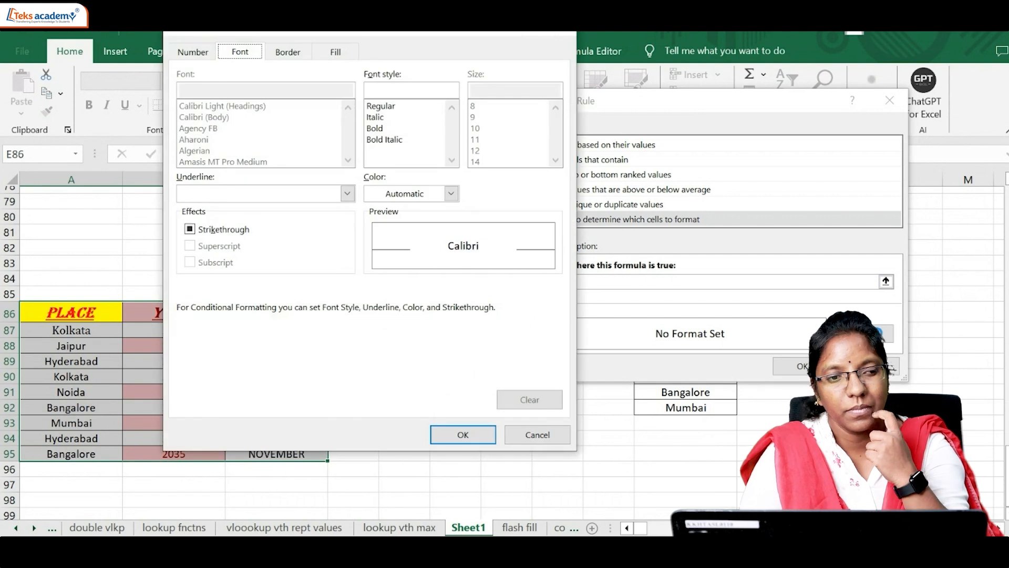
{"action": "left_click", "coordinate": [336, 52]}
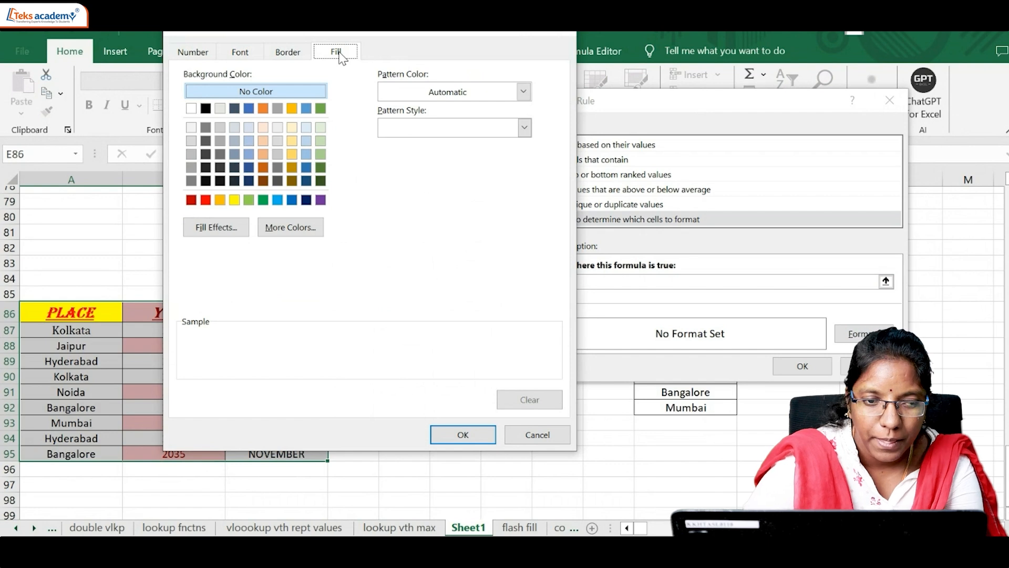
{"action": "left_click", "coordinate": [250, 201]}
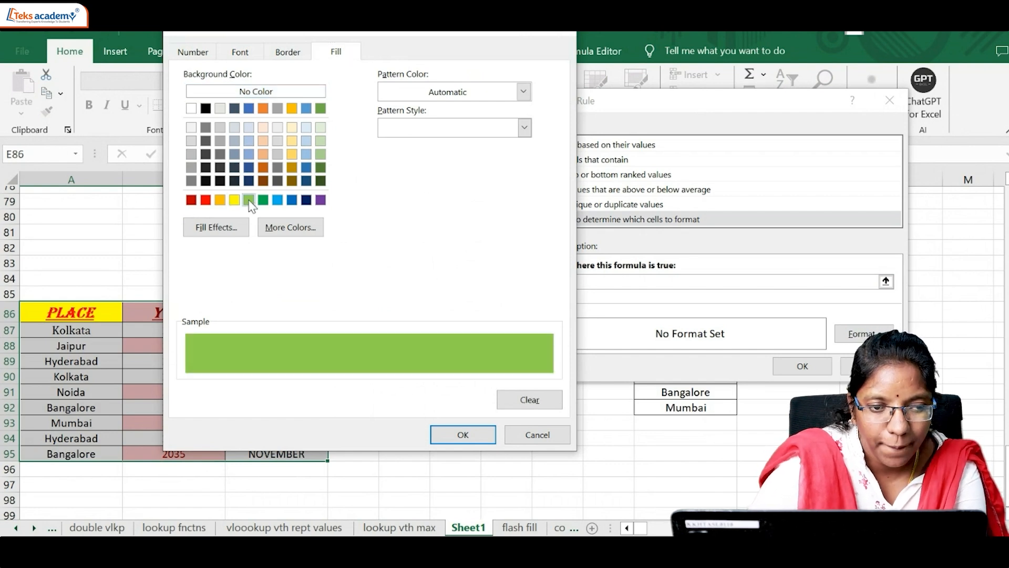
{"action": "left_click", "coordinate": [471, 432]}
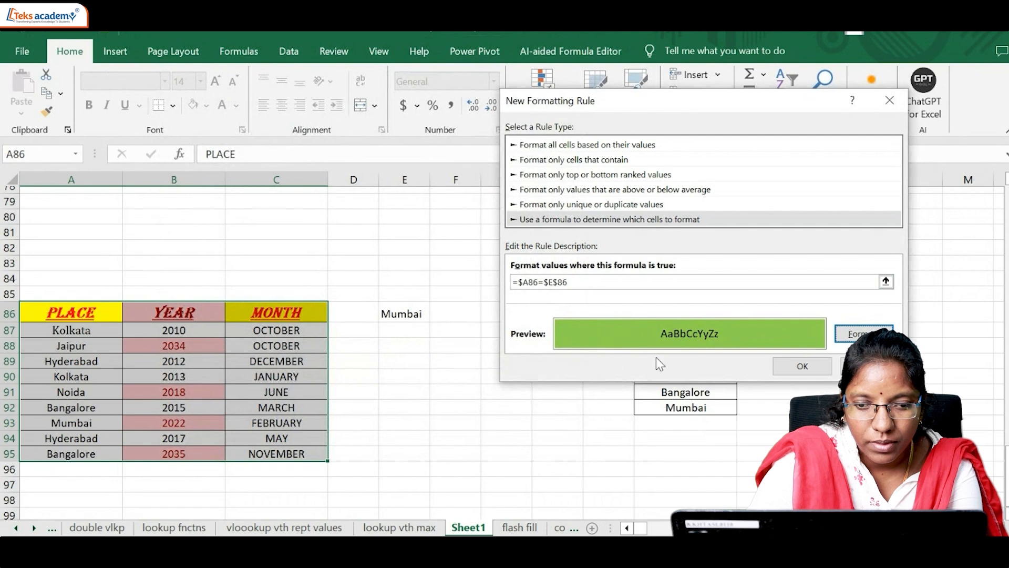
{"action": "left_click", "coordinate": [788, 367]}
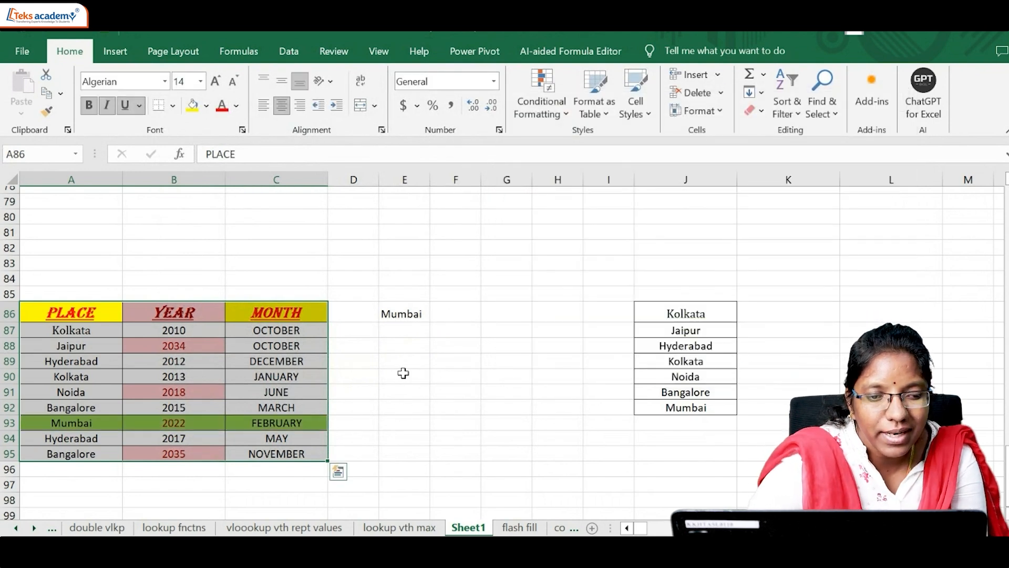
Step: Test the highlighting rule by choosing Hyderabad, Bangalore, Jaipur and finally Hyderabad from the dropdown in E86
{"action": "left_click", "coordinate": [405, 311]}
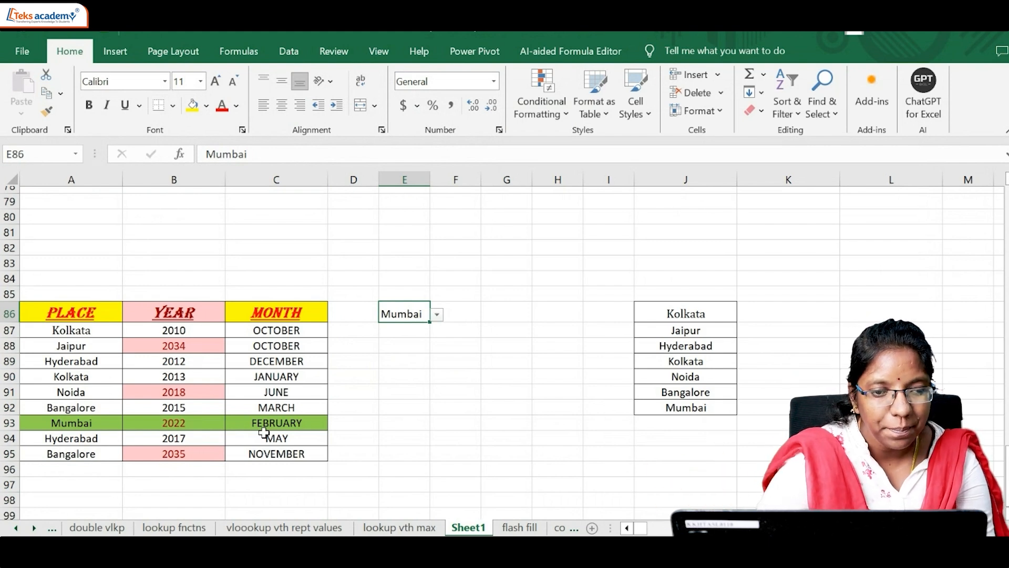
{"action": "left_click", "coordinate": [438, 314]}
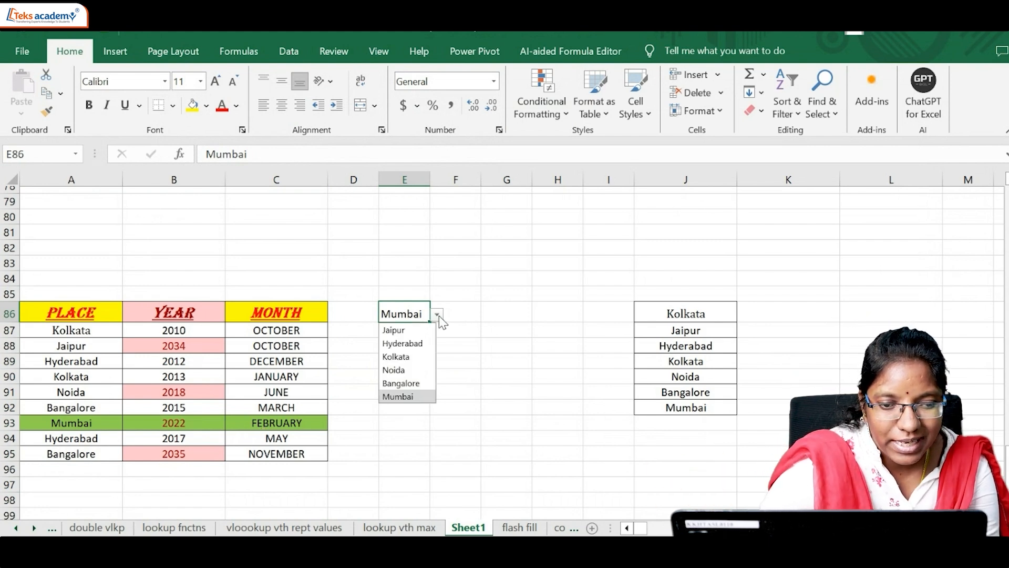
{"action": "left_click", "coordinate": [420, 342]}
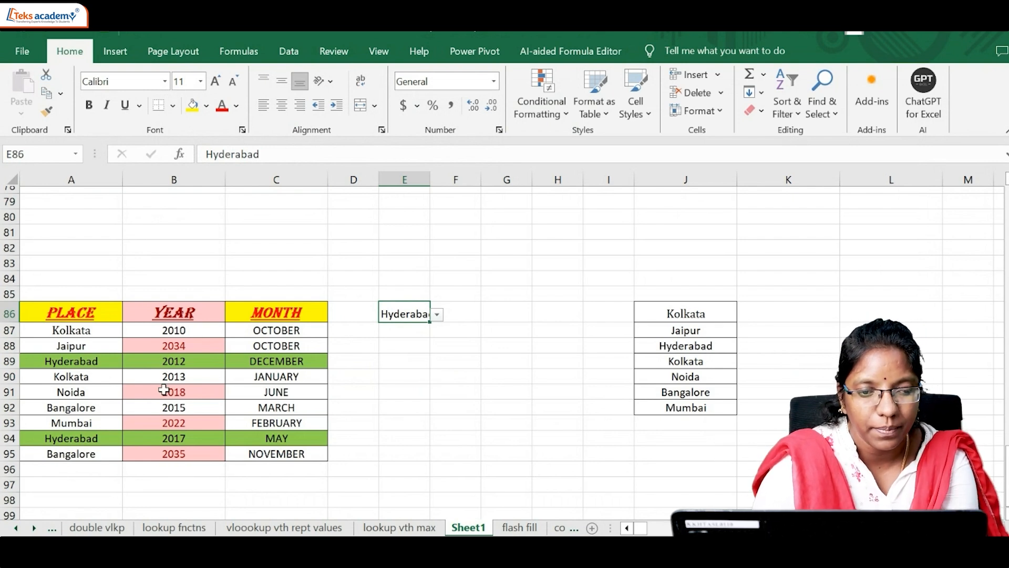
{"action": "left_click", "coordinate": [436, 314]}
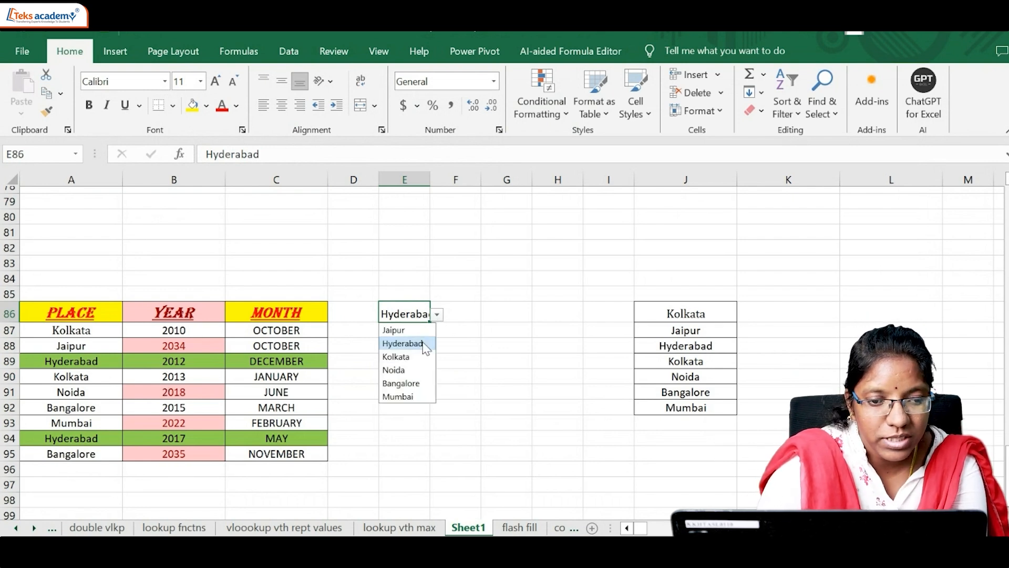
{"action": "left_click", "coordinate": [411, 384]}
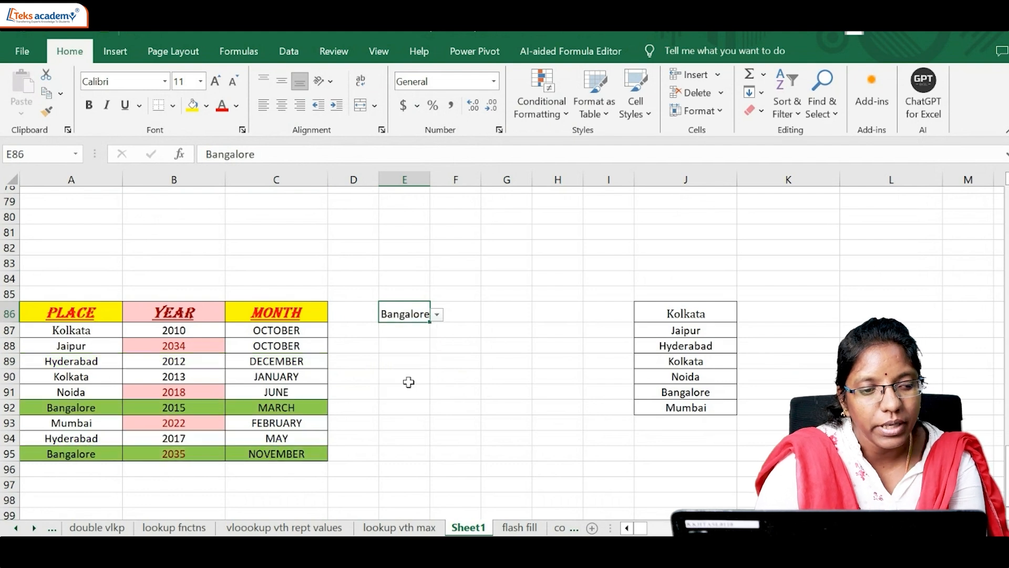
{"action": "left_click", "coordinate": [437, 315]}
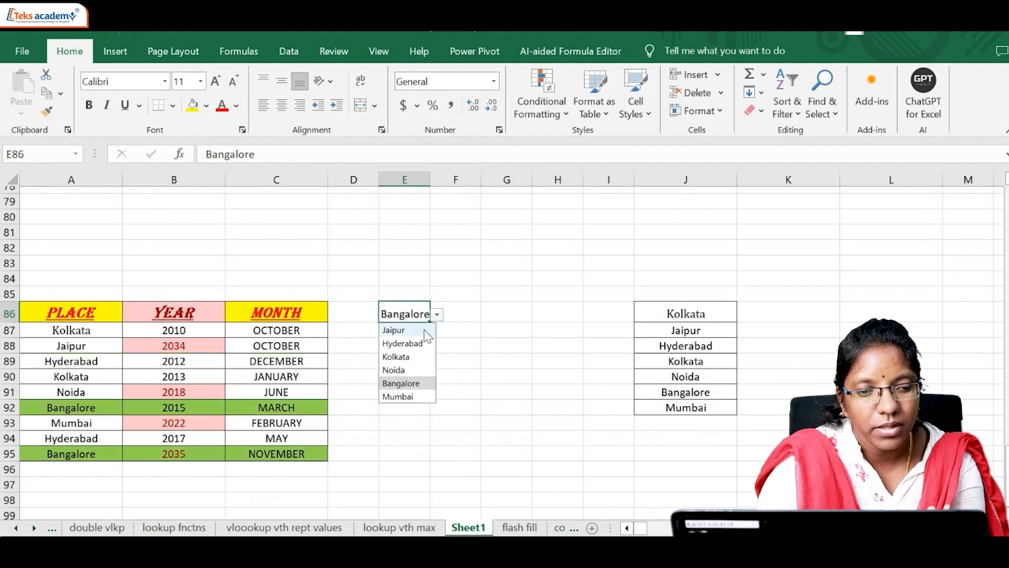
{"action": "left_click", "coordinate": [418, 330]}
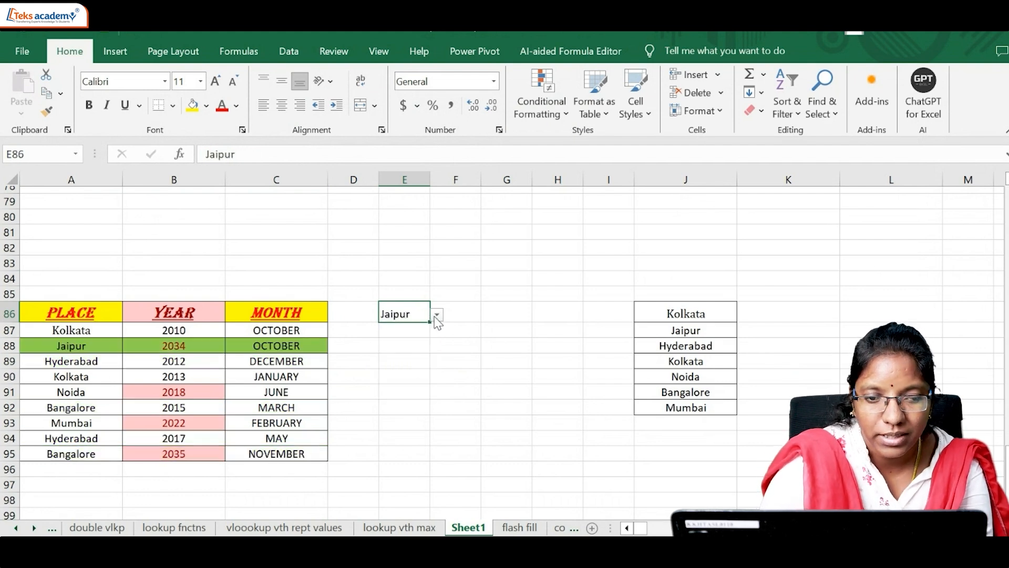
{"action": "left_click", "coordinate": [437, 315]}
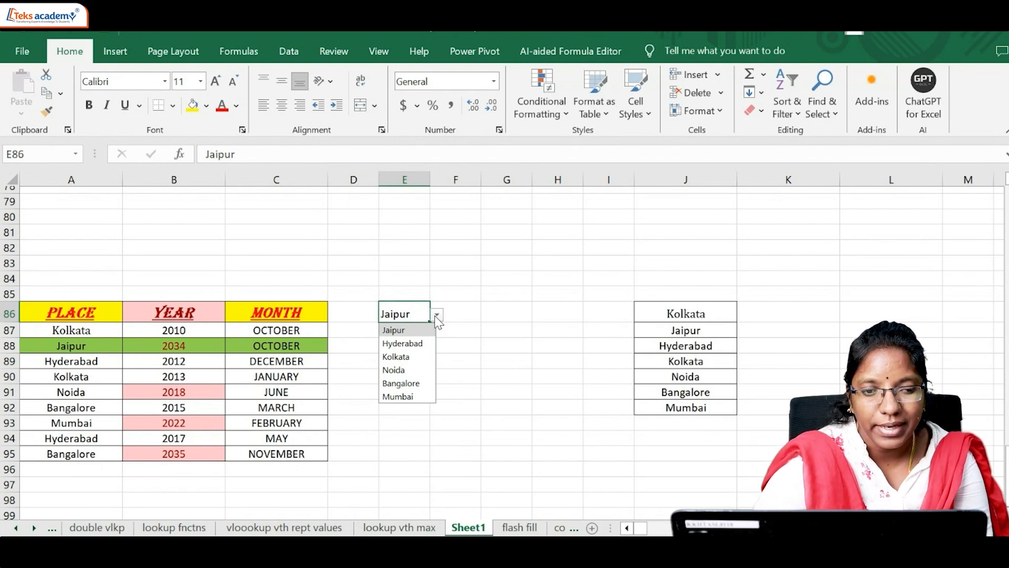
{"action": "left_click", "coordinate": [410, 344]}
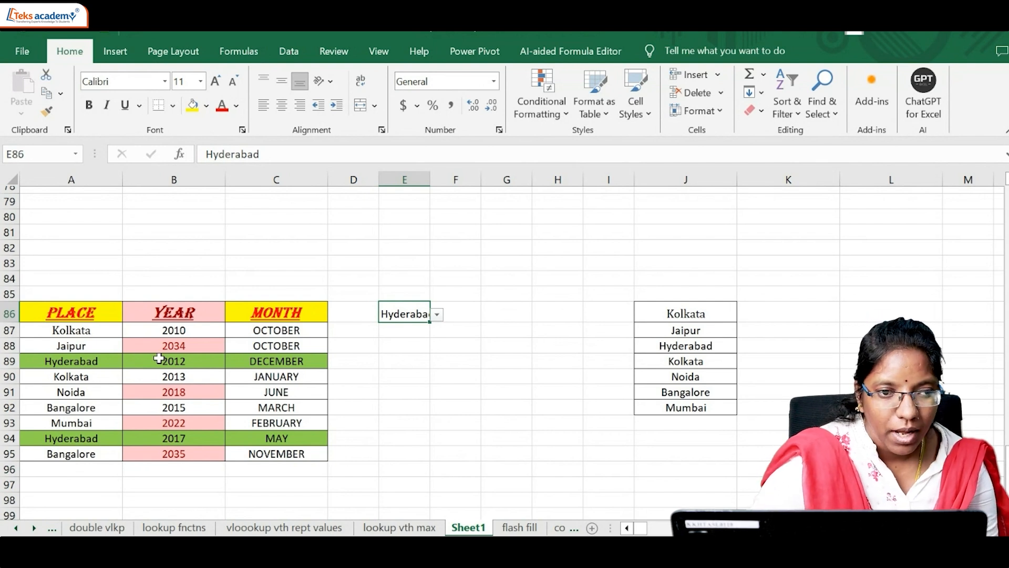
{"action": "left_click", "coordinate": [423, 383]}
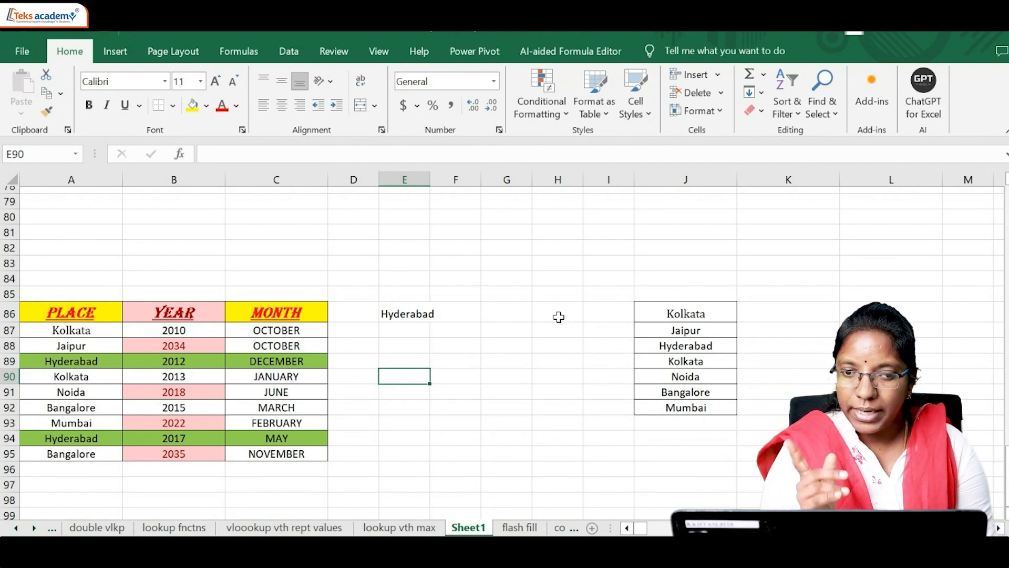
Step: Switch to the Google Meet call to check the in-call messages
{"action": "left_click", "coordinate": [628, 531]}
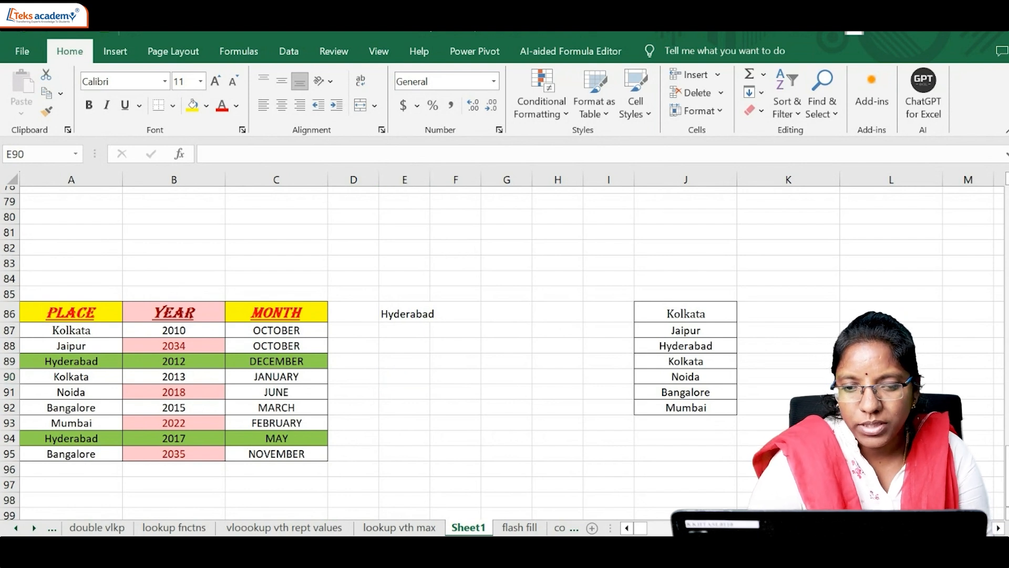
{"action": "left_click", "coordinate": [616, 515]}
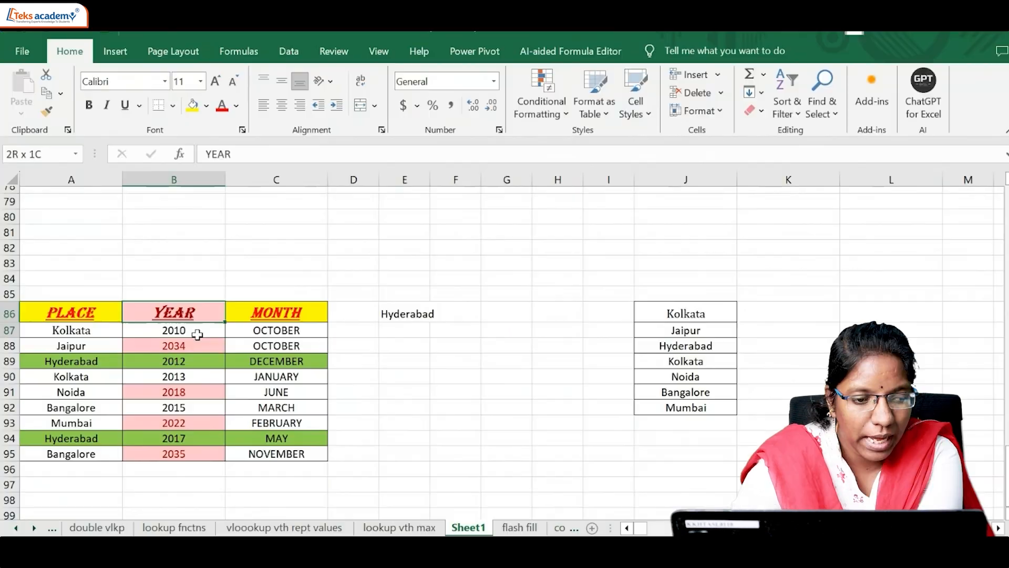
Step: Back in the Excel sheet, clear the conditional formatting rules from only the YEAR column cells B86:B95
{"action": "left_click_drag", "start_coordinate": [197, 334], "coordinate": [203, 453]}
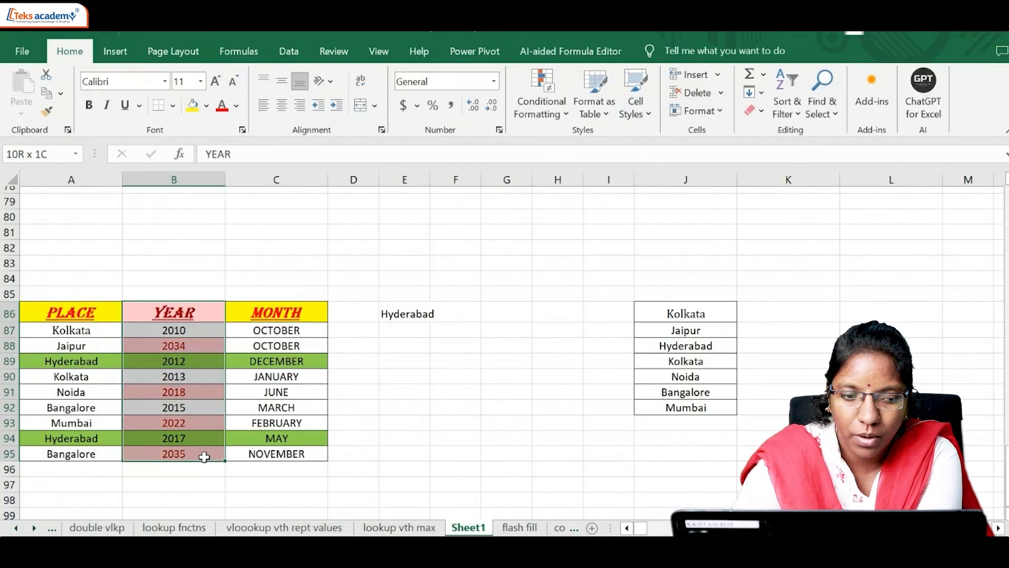
{"action": "left_click", "coordinate": [560, 109]}
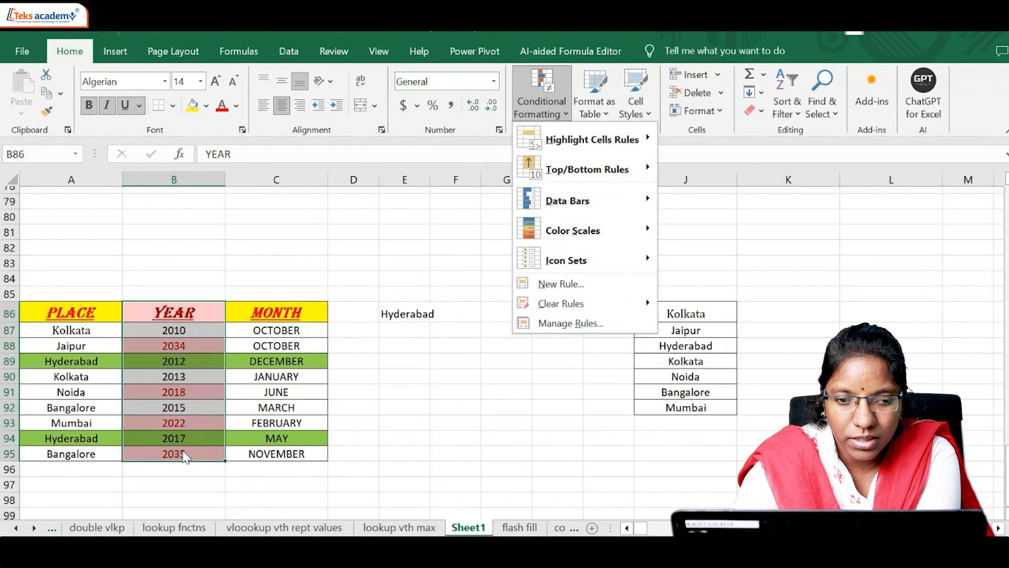
{"action": "mouse_move", "coordinate": [561, 305]}
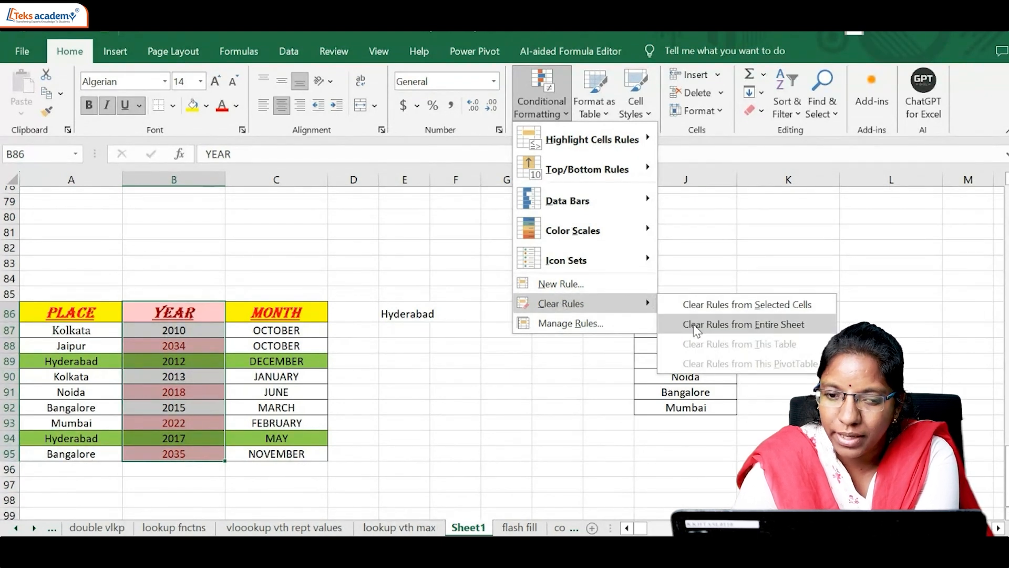
{"action": "left_click", "coordinate": [720, 306]}
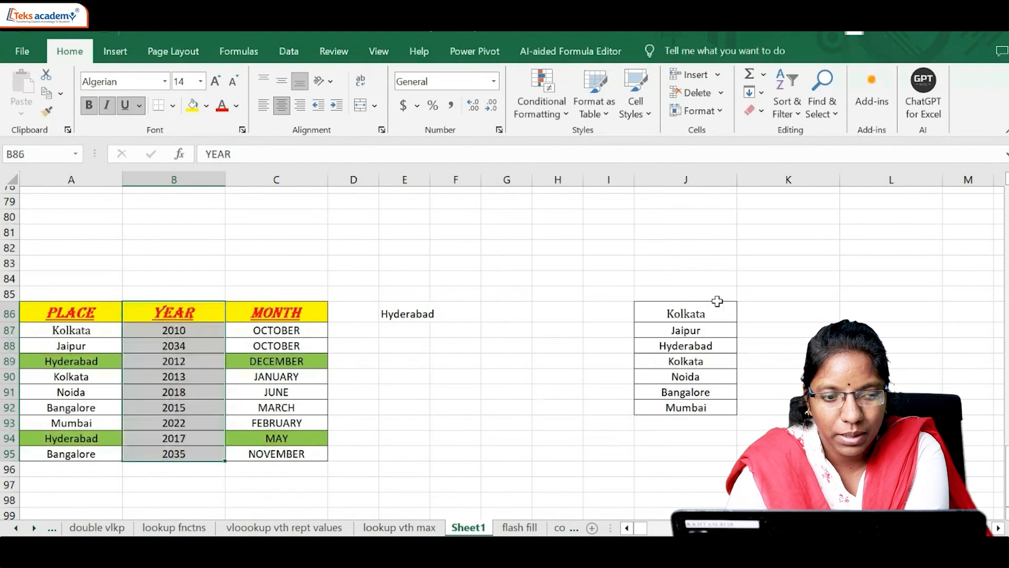
{"action": "left_click", "coordinate": [505, 383]}
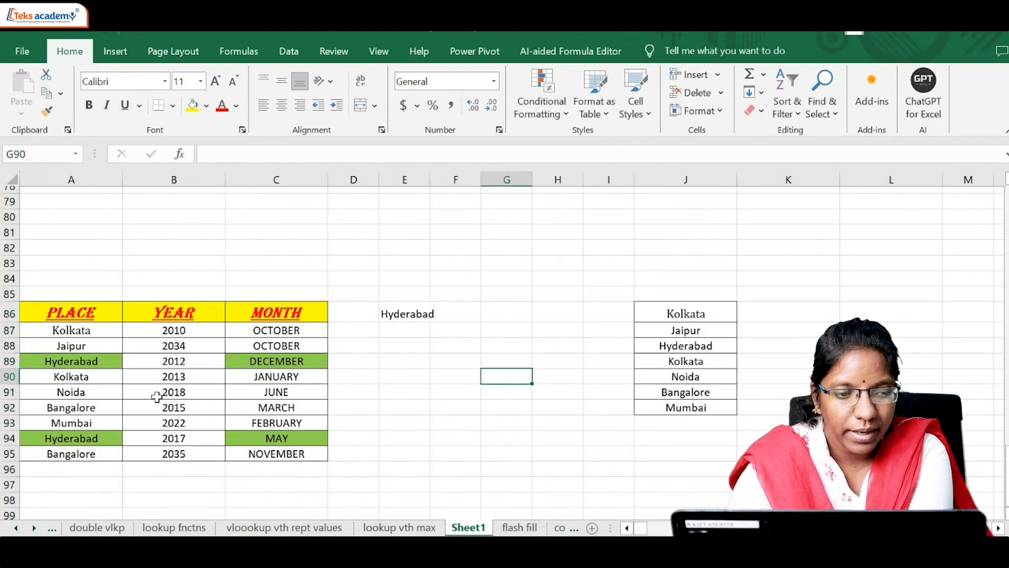